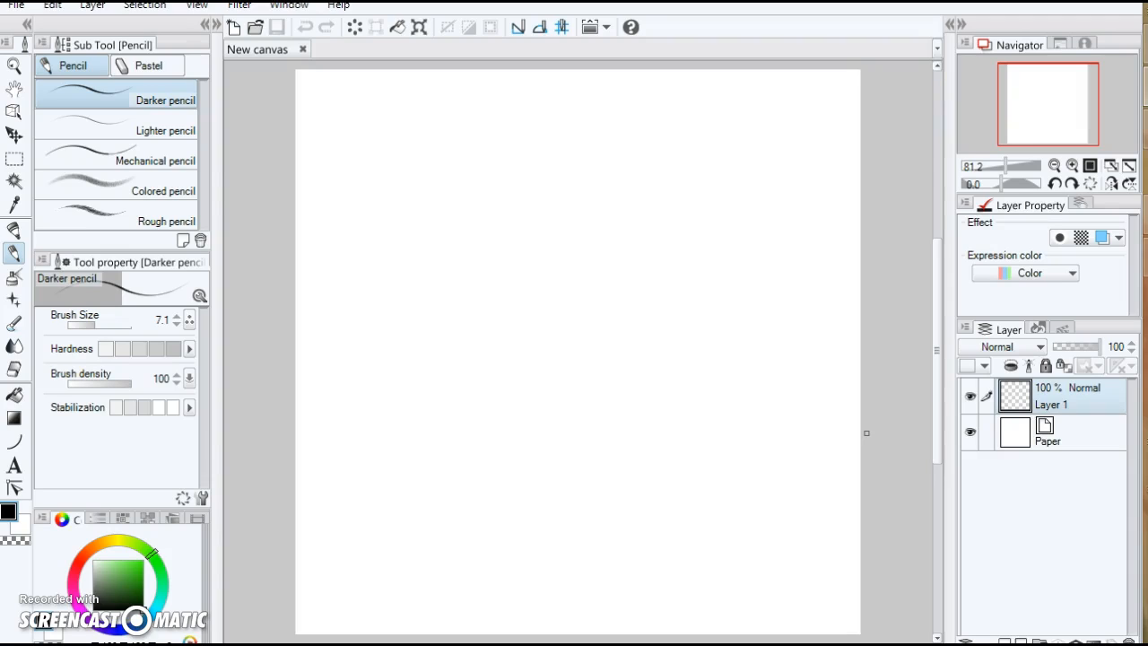
Step: Add a new raster layer above Layer 1
{"action": "left_click", "coordinate": [905, 319]}
{"action": "right_click", "coordinate": [1038, 566]}
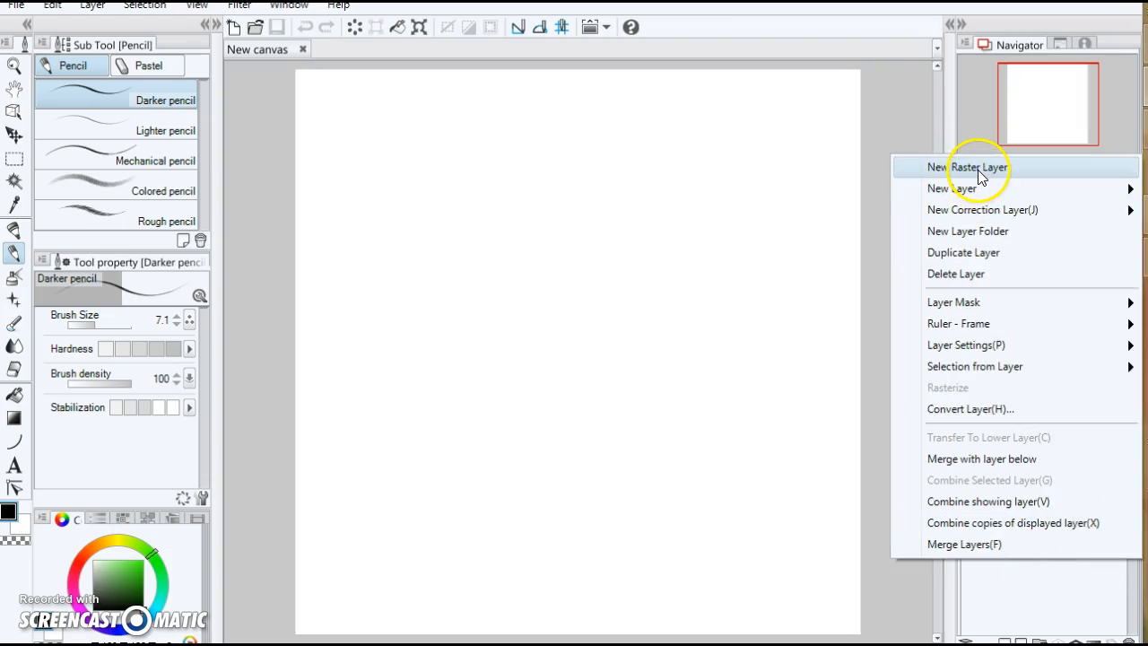
{"action": "mouse_move", "coordinate": [975, 191]}
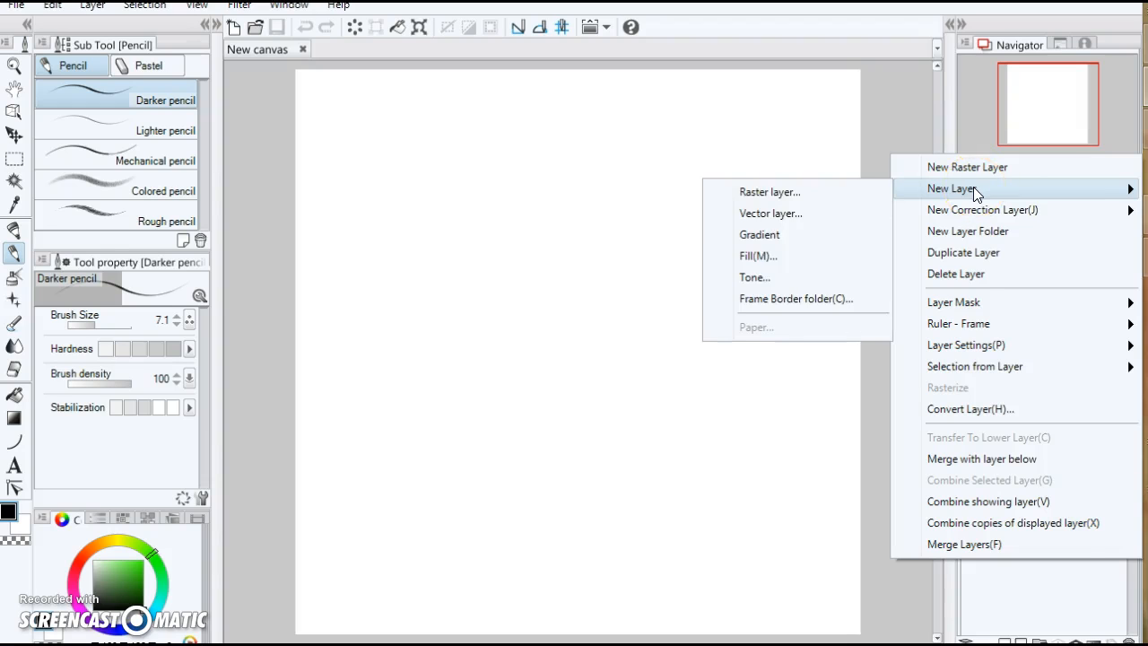
{"action": "left_click", "coordinate": [969, 168]}
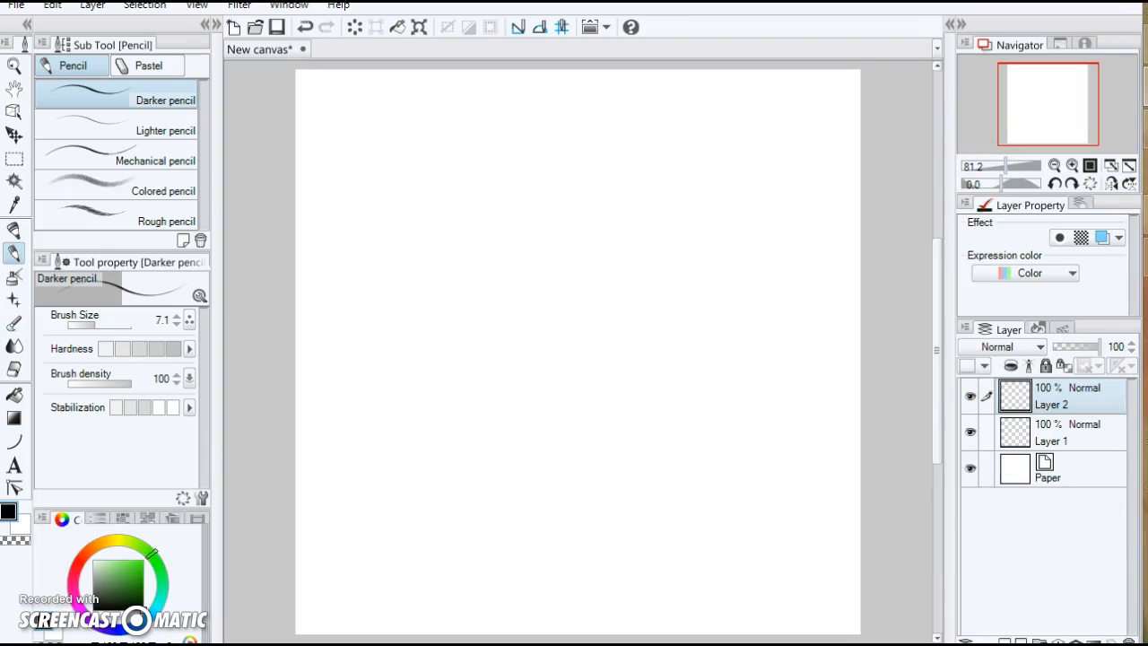
Step: Try a rough head circle near the top of the canvas with the Darker pencil
{"action": "scroll", "coordinate": [578, 350], "scroll_direction": "left", "scroll_amount": 5}
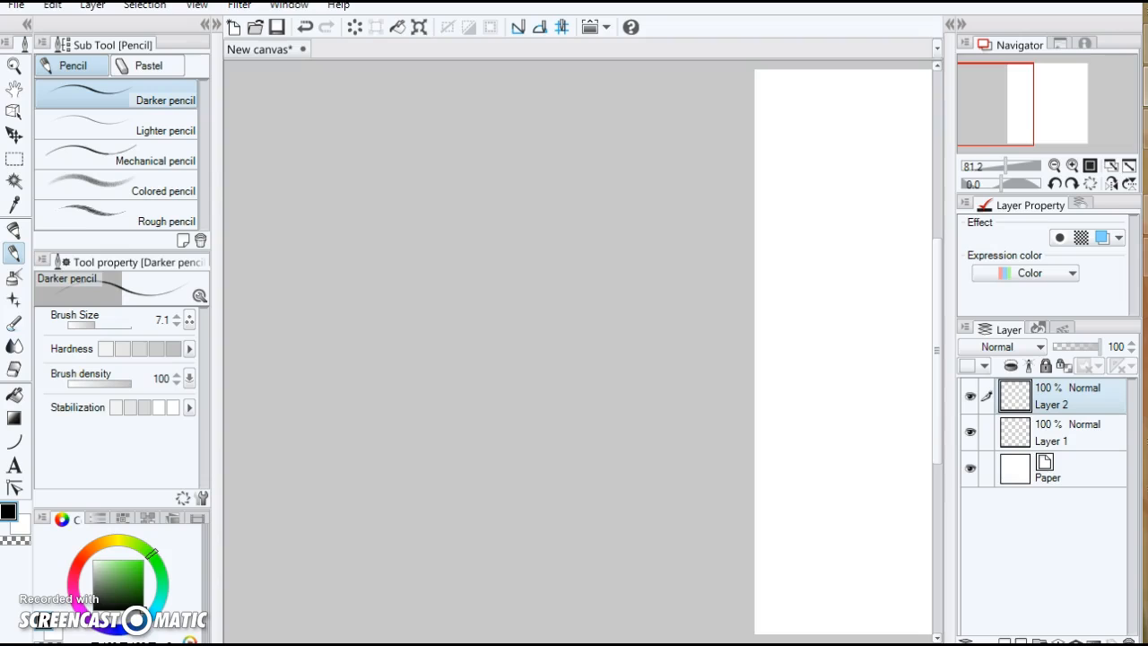
{"action": "scroll", "coordinate": [820, 292], "scroll_direction": "down", "scroll_amount": 1}
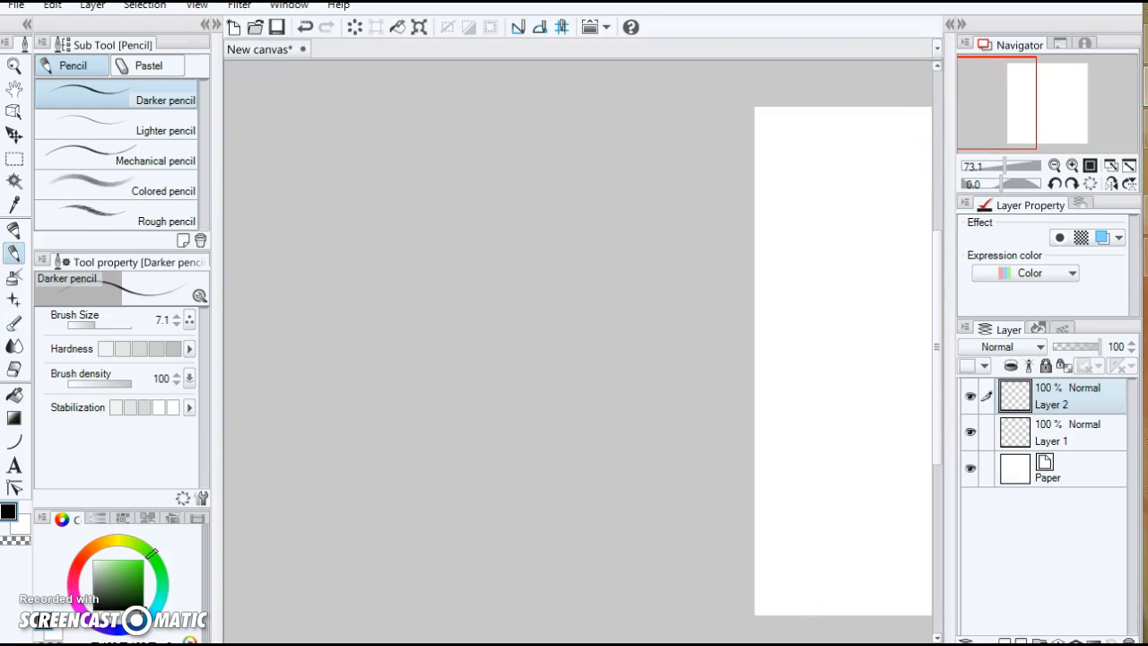
{"action": "left_click_drag", "start_coordinate": [679, 640], "coordinate": [766, 629]}
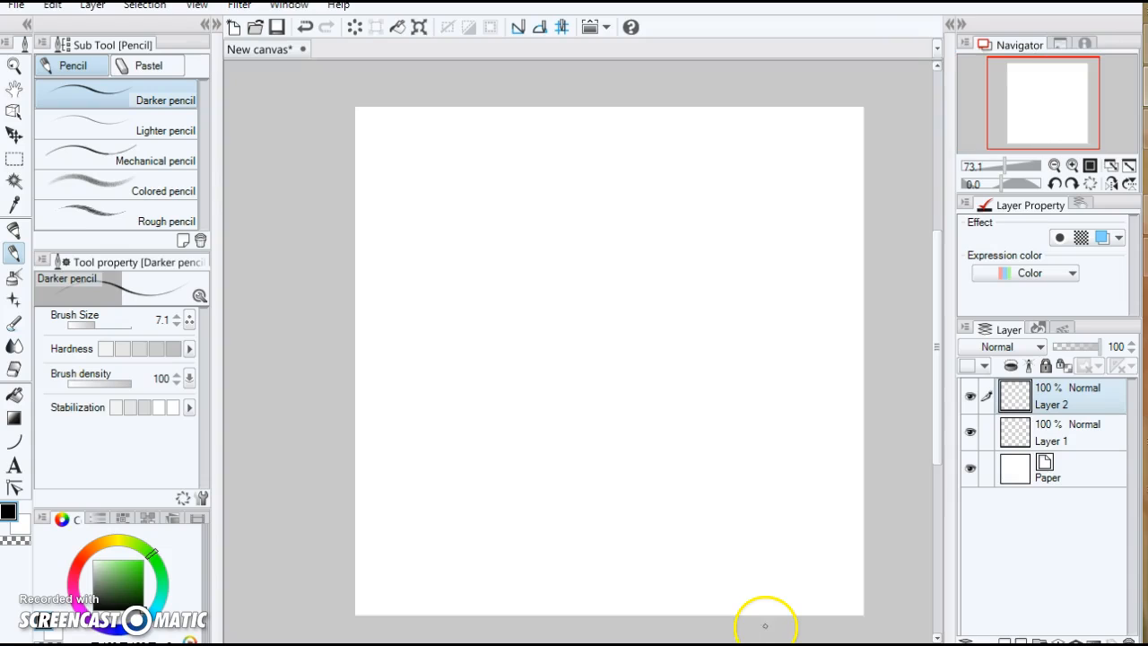
{"action": "scroll", "coordinate": [751, 460], "scroll_direction": "up", "scroll_amount": 1}
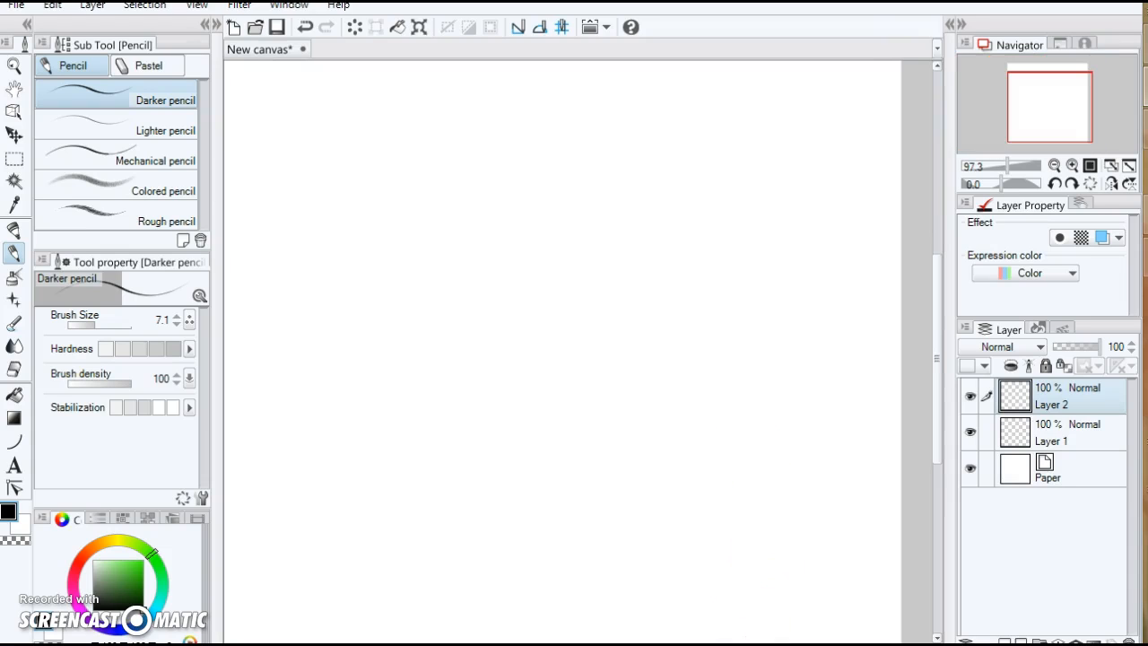
{"action": "scroll", "coordinate": [733, 482], "scroll_direction": "down", "scroll_amount": 2}
{"action": "scroll", "coordinate": [683, 601], "scroll_direction": "up", "scroll_amount": 1}
{"action": "left_click_drag", "start_coordinate": [684, 643], "coordinate": [691, 643]}
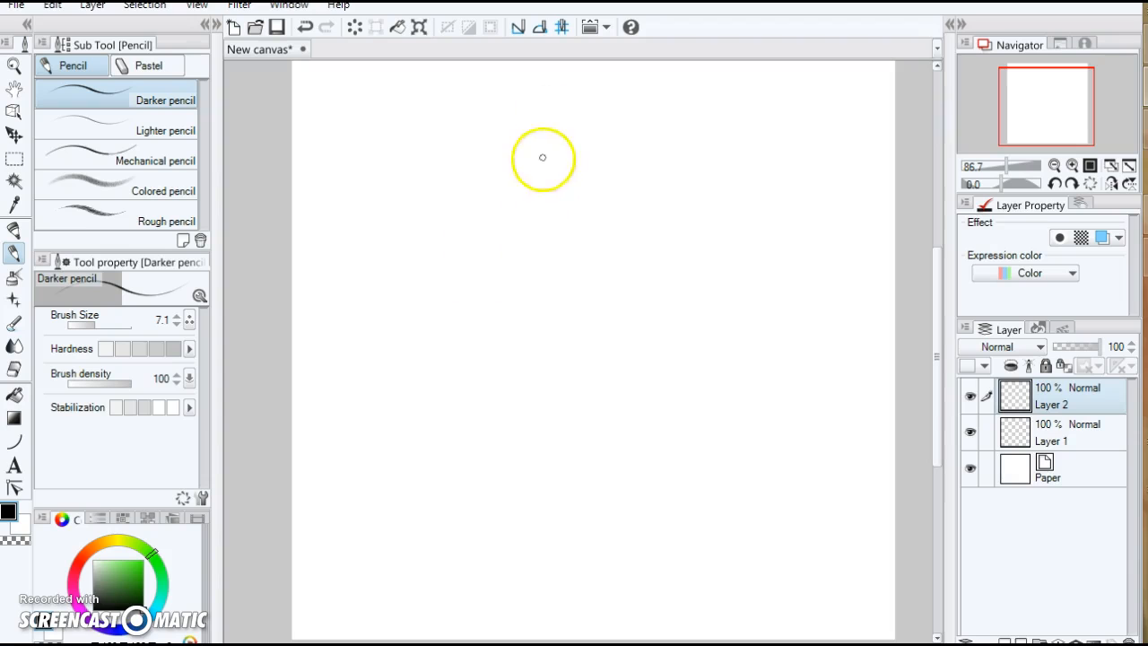
{"action": "mouse_move", "coordinate": [569, 143]}
{"action": "left_mouse_down"}
{"action": "mouse_move", "coordinate": [531, 136]}
{"action": "mouse_move", "coordinate": [582, 209]}
{"action": "mouse_move", "coordinate": [571, 131]}
{"action": "mouse_move", "coordinate": [582, 218]}
{"action": "mouse_move", "coordinate": [535, 141]}
{"action": "mouse_move", "coordinate": [584, 231]}
{"action": "mouse_move", "coordinate": [512, 146]}
{"action": "mouse_move", "coordinate": [599, 189]}
{"action": "mouse_move", "coordinate": [503, 187]}
{"action": "mouse_move", "coordinate": [584, 155]}
{"action": "mouse_move", "coordinate": [524, 223]}
{"action": "mouse_move", "coordinate": [551, 139]}
{"action": "left_mouse_up"}
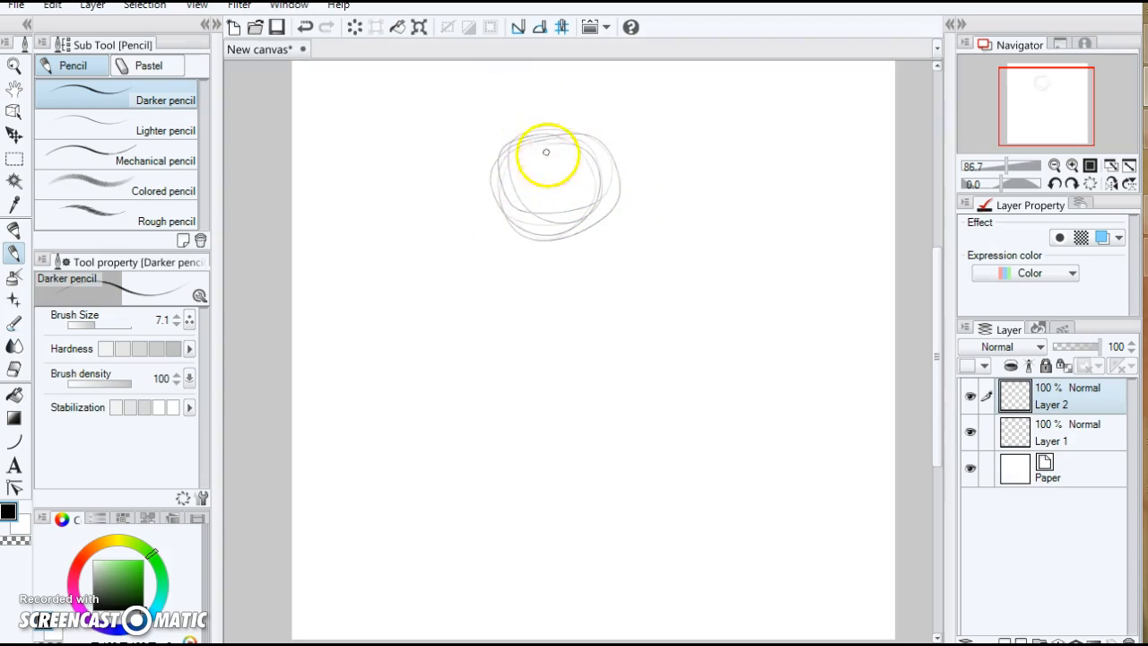
{"action": "left_click", "coordinate": [305, 27]}
Step: Sketch a large head circle and two smaller body circles below it with the Lighter pencil at brush size 2.0
{"action": "left_click", "coordinate": [135, 130]}
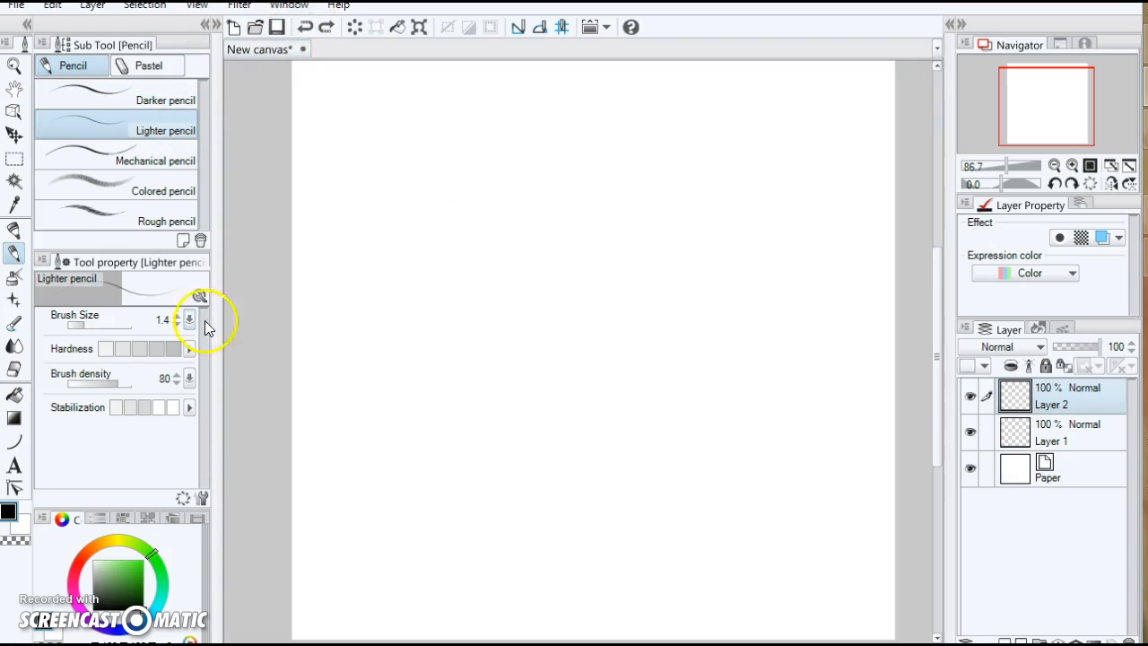
{"action": "left_click", "coordinate": [177, 316]}
{"action": "left_click", "coordinate": [177, 316]}
{"action": "left_click", "coordinate": [177, 324]}
{"action": "mouse_move", "coordinate": [541, 216]}
{"action": "left_mouse_down"}
{"action": "mouse_move", "coordinate": [453, 232]}
{"action": "mouse_move", "coordinate": [562, 293]}
{"action": "mouse_move", "coordinate": [510, 168]}
{"action": "mouse_move", "coordinate": [548, 299]}
{"action": "mouse_move", "coordinate": [555, 188]}
{"action": "mouse_move", "coordinate": [477, 280]}
{"action": "mouse_move", "coordinate": [568, 204]}
{"action": "mouse_move", "coordinate": [490, 298]}
{"action": "mouse_move", "coordinate": [547, 213]}
{"action": "mouse_move", "coordinate": [497, 256]}
{"action": "left_mouse_up"}
{"action": "mouse_move", "coordinate": [541, 382]}
{"action": "left_mouse_down"}
{"action": "mouse_move", "coordinate": [513, 378]}
{"action": "mouse_move", "coordinate": [575, 423]}
{"action": "mouse_move", "coordinate": [499, 450]}
{"action": "mouse_move", "coordinate": [559, 379]}
{"action": "mouse_move", "coordinate": [526, 465]}
{"action": "mouse_move", "coordinate": [502, 391]}
{"action": "mouse_move", "coordinate": [548, 378]}
{"action": "mouse_move", "coordinate": [560, 410]}
{"action": "left_mouse_up"}
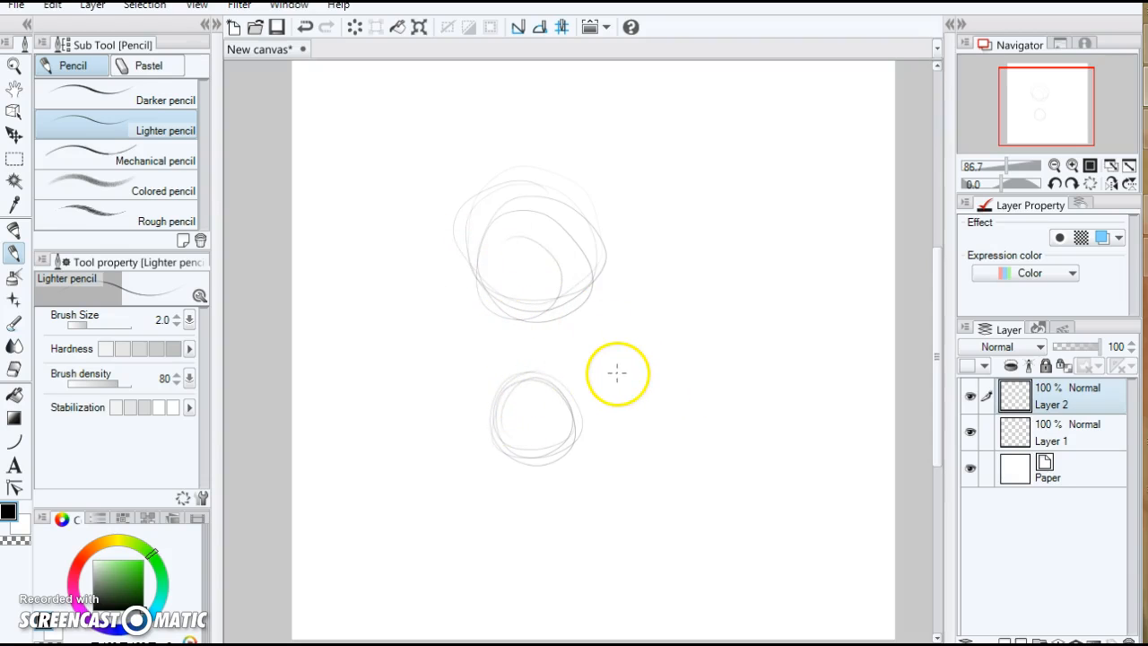
{"action": "mouse_move", "coordinate": [641, 376]}
{"action": "left_mouse_down"}
{"action": "mouse_move", "coordinate": [686, 403]}
{"action": "mouse_move", "coordinate": [626, 411]}
{"action": "mouse_move", "coordinate": [670, 363]}
{"action": "mouse_move", "coordinate": [660, 449]}
{"action": "mouse_move", "coordinate": [644, 372]}
{"action": "mouse_move", "coordinate": [707, 420]}
{"action": "mouse_move", "coordinate": [630, 426]}
{"action": "mouse_move", "coordinate": [665, 372]}
{"action": "mouse_move", "coordinate": [684, 435]}
{"action": "mouse_move", "coordinate": [631, 403]}
{"action": "mouse_move", "coordinate": [651, 377]}
{"action": "mouse_move", "coordinate": [691, 410]}
{"action": "left_mouse_up"}
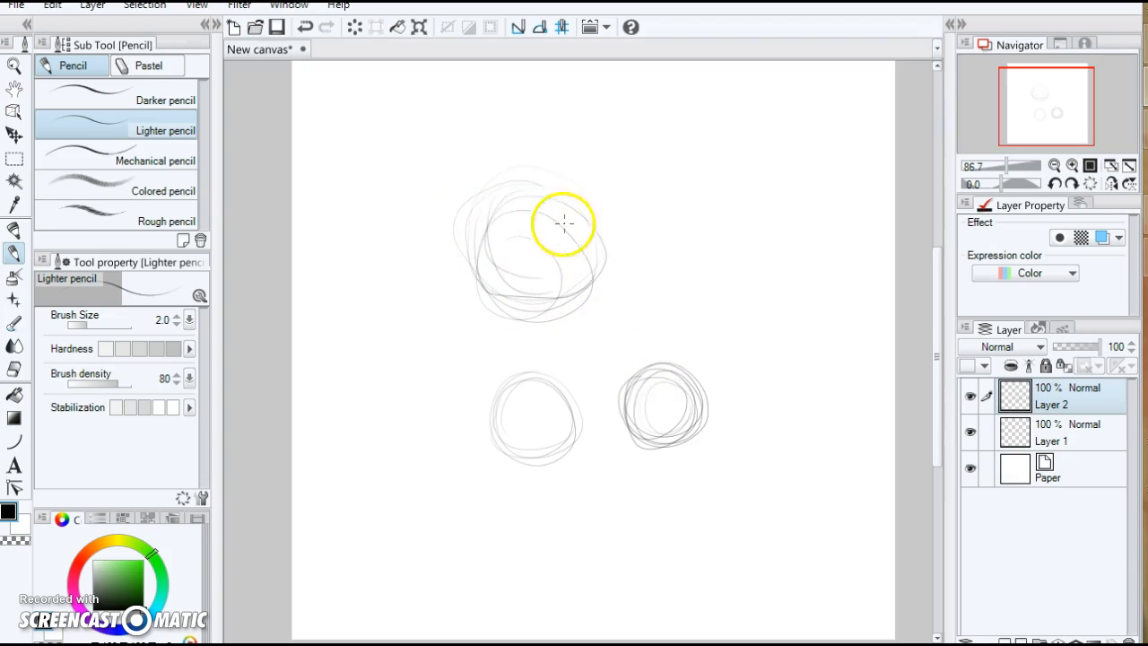
{"action": "mouse_move", "coordinate": [577, 209]}
{"action": "left_mouse_down"}
{"action": "mouse_move", "coordinate": [553, 267]}
{"action": "mouse_move", "coordinate": [486, 267]}
{"action": "mouse_move", "coordinate": [566, 223]}
{"action": "mouse_move", "coordinate": [492, 216]}
{"action": "mouse_move", "coordinate": [595, 281]}
{"action": "mouse_move", "coordinate": [487, 221]}
{"action": "mouse_move", "coordinate": [587, 261]}
{"action": "left_mouse_up"}
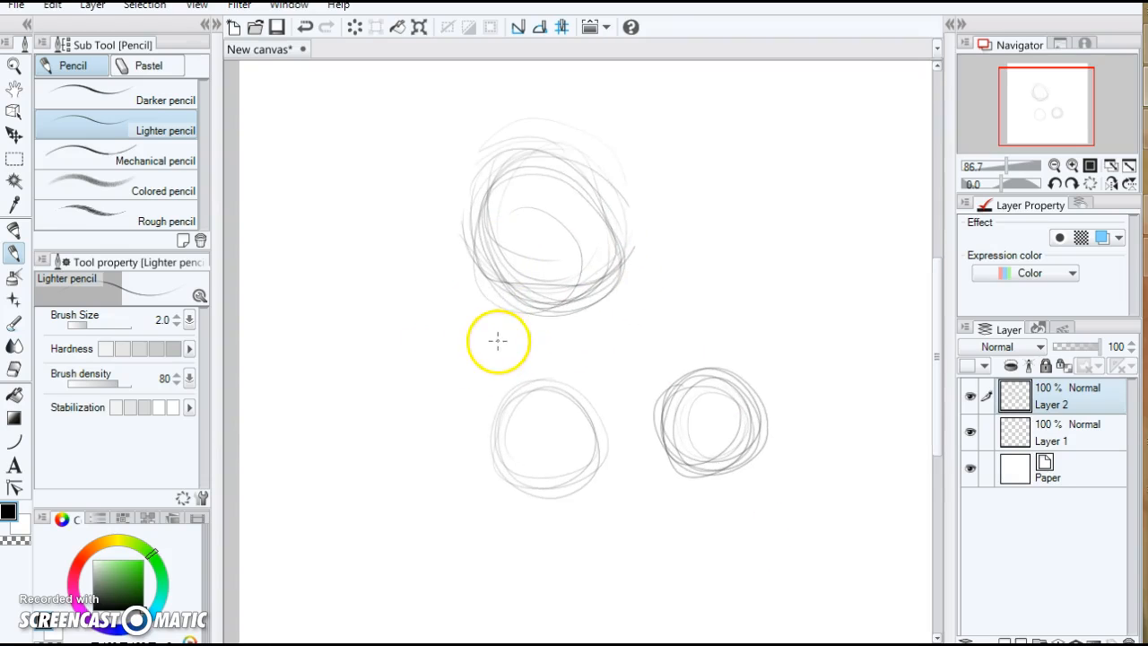
Step: Try tracing the forehead contour along the upper left of the head circle with the Lighter pencil
{"action": "scroll", "coordinate": [489, 345], "scroll_direction": "up", "scroll_amount": 1}
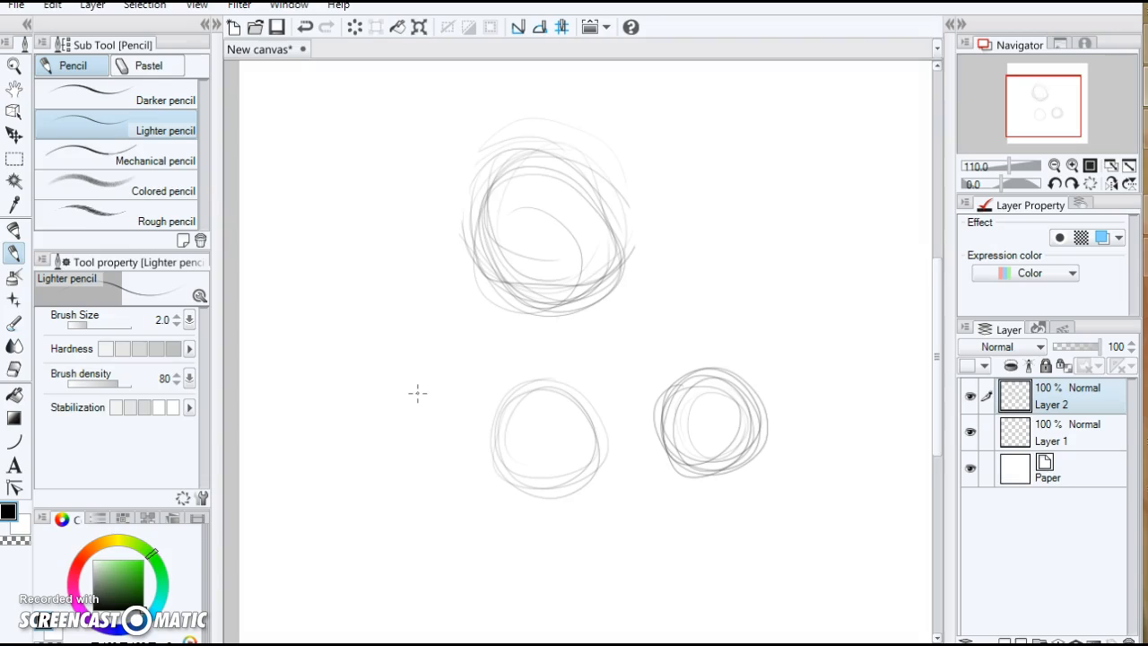
{"action": "mouse_move", "coordinate": [570, 154]}
{"action": "left_mouse_down"}
{"action": "mouse_move", "coordinate": [482, 174]}
{"action": "mouse_move", "coordinate": [473, 218]}
{"action": "left_mouse_up"}
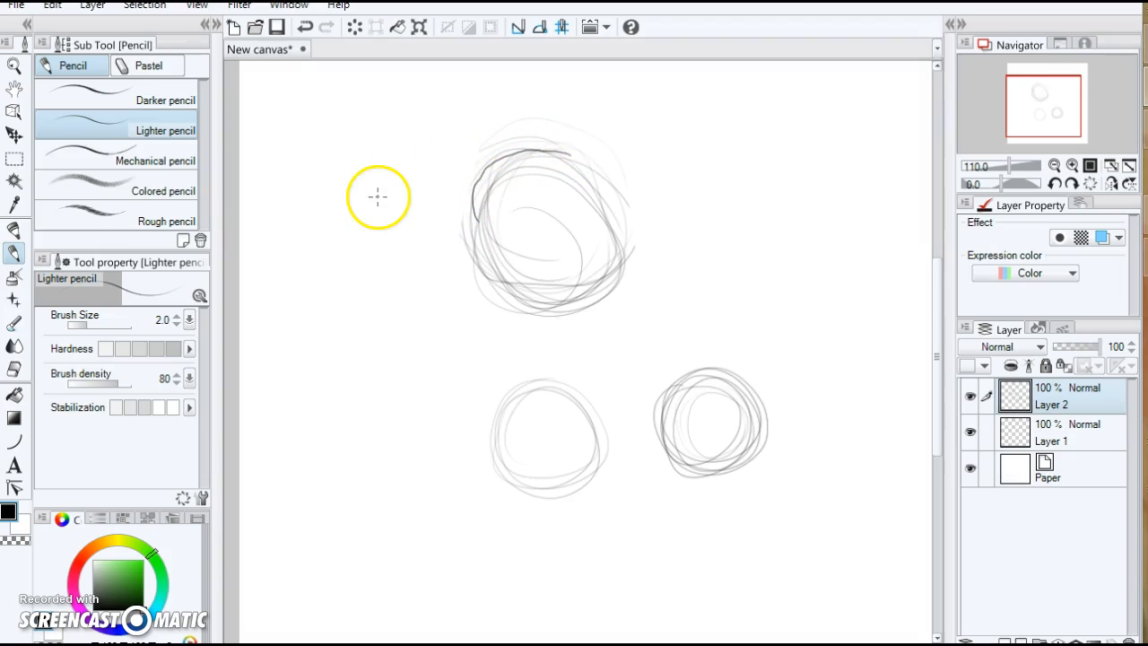
{"action": "scroll", "coordinate": [430, 184], "scroll_direction": "up", "scroll_amount": 3}
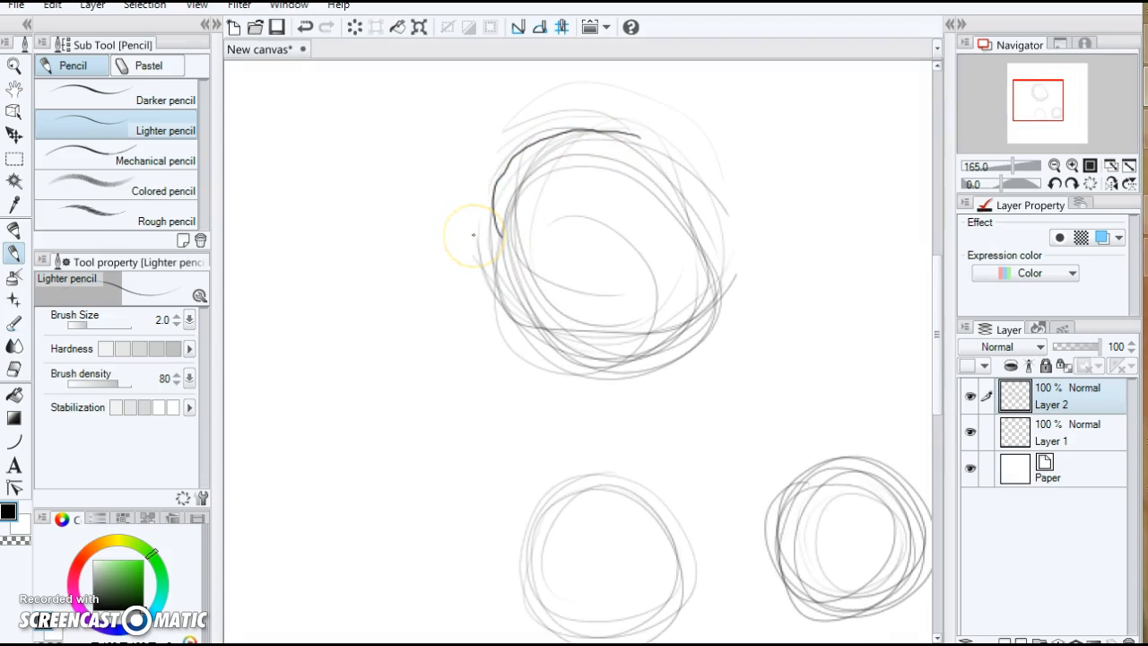
{"action": "left_click", "coordinate": [305, 27]}
{"action": "mouse_move", "coordinate": [592, 126]}
{"action": "left_mouse_down"}
{"action": "mouse_move", "coordinate": [521, 160]}
{"action": "mouse_move", "coordinate": [549, 153]}
{"action": "mouse_move", "coordinate": [499, 193]}
{"action": "mouse_move", "coordinate": [514, 177]}
{"action": "mouse_move", "coordinate": [489, 216]}
{"action": "left_mouse_up"}
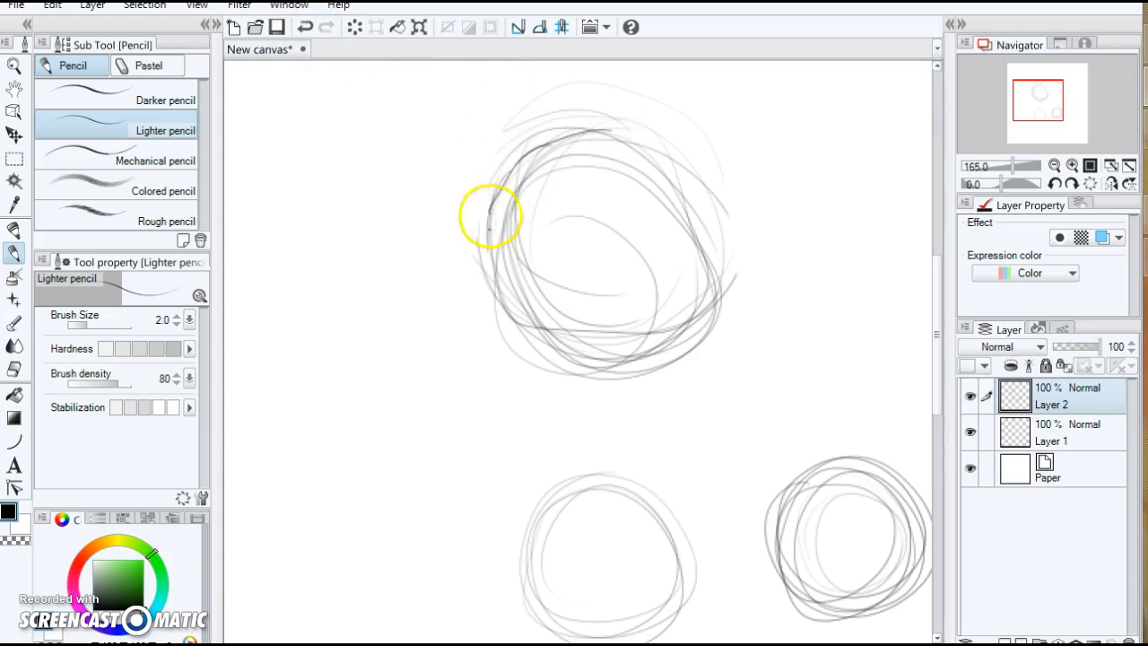
{"action": "left_click", "coordinate": [305, 27]}
Step: Outline the forehead, snout, jaw and back of the head around the large circle with the Darker pencil
{"action": "left_click", "coordinate": [126, 97]}
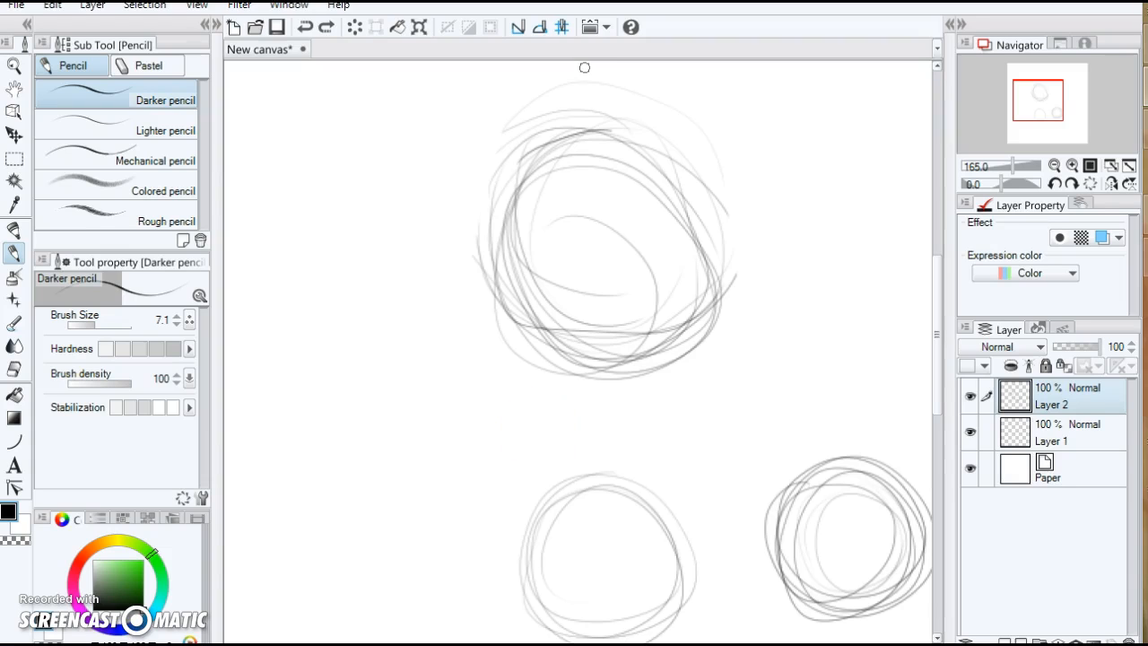
{"action": "mouse_move", "coordinate": [622, 132]}
{"action": "left_mouse_down"}
{"action": "mouse_move", "coordinate": [590, 118]}
{"action": "mouse_move", "coordinate": [543, 132]}
{"action": "mouse_move", "coordinate": [550, 122]}
{"action": "mouse_move", "coordinate": [484, 187]}
{"action": "mouse_move", "coordinate": [514, 139]}
{"action": "mouse_move", "coordinate": [478, 186]}
{"action": "mouse_move", "coordinate": [499, 134]}
{"action": "mouse_move", "coordinate": [471, 225]}
{"action": "mouse_move", "coordinate": [475, 280]}
{"action": "mouse_move", "coordinate": [472, 203]}
{"action": "mouse_move", "coordinate": [465, 236]}
{"action": "mouse_move", "coordinate": [491, 164]}
{"action": "mouse_move", "coordinate": [469, 199]}
{"action": "mouse_move", "coordinate": [496, 191]}
{"action": "mouse_move", "coordinate": [465, 267]}
{"action": "mouse_move", "coordinate": [456, 321]}
{"action": "left_mouse_up"}
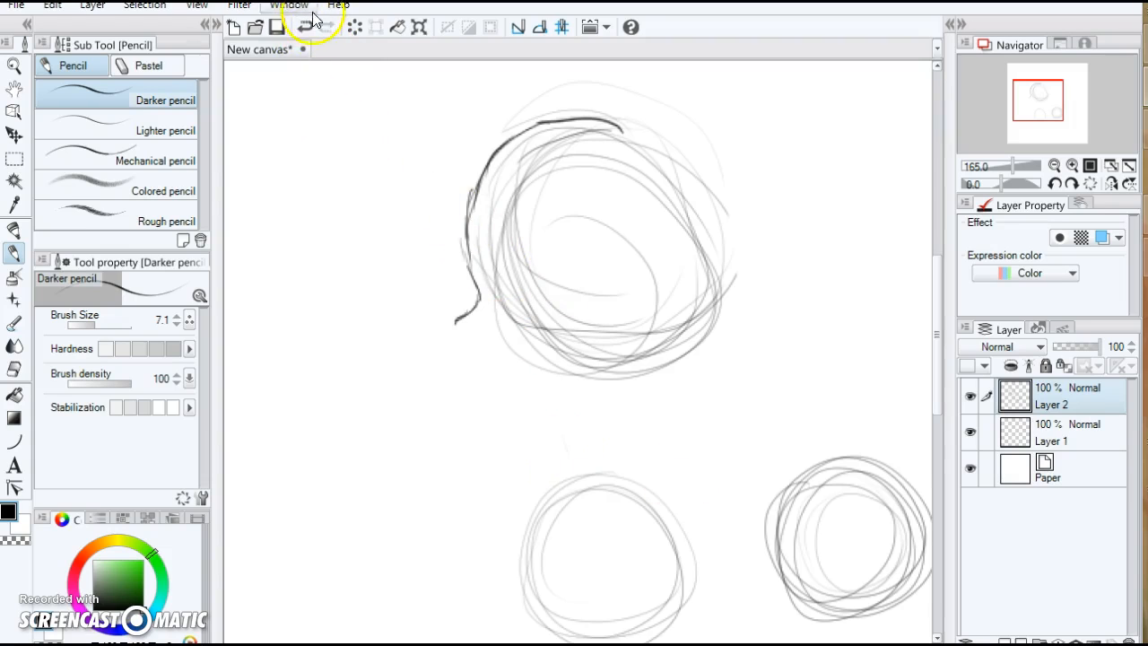
{"action": "mouse_move", "coordinate": [483, 212]}
{"action": "left_mouse_down"}
{"action": "mouse_move", "coordinate": [468, 267]}
{"action": "mouse_move", "coordinate": [461, 237]}
{"action": "mouse_move", "coordinate": [478, 288]}
{"action": "mouse_move", "coordinate": [468, 349]}
{"action": "mouse_move", "coordinate": [479, 306]}
{"action": "mouse_move", "coordinate": [473, 353]}
{"action": "mouse_move", "coordinate": [517, 380]}
{"action": "mouse_move", "coordinate": [591, 350]}
{"action": "mouse_move", "coordinate": [614, 325]}
{"action": "left_mouse_up"}
{"action": "mouse_move", "coordinate": [476, 319]}
{"action": "left_mouse_down"}
{"action": "mouse_move", "coordinate": [471, 354]}
{"action": "mouse_move", "coordinate": [505, 380]}
{"action": "mouse_move", "coordinate": [553, 363]}
{"action": "left_mouse_up"}
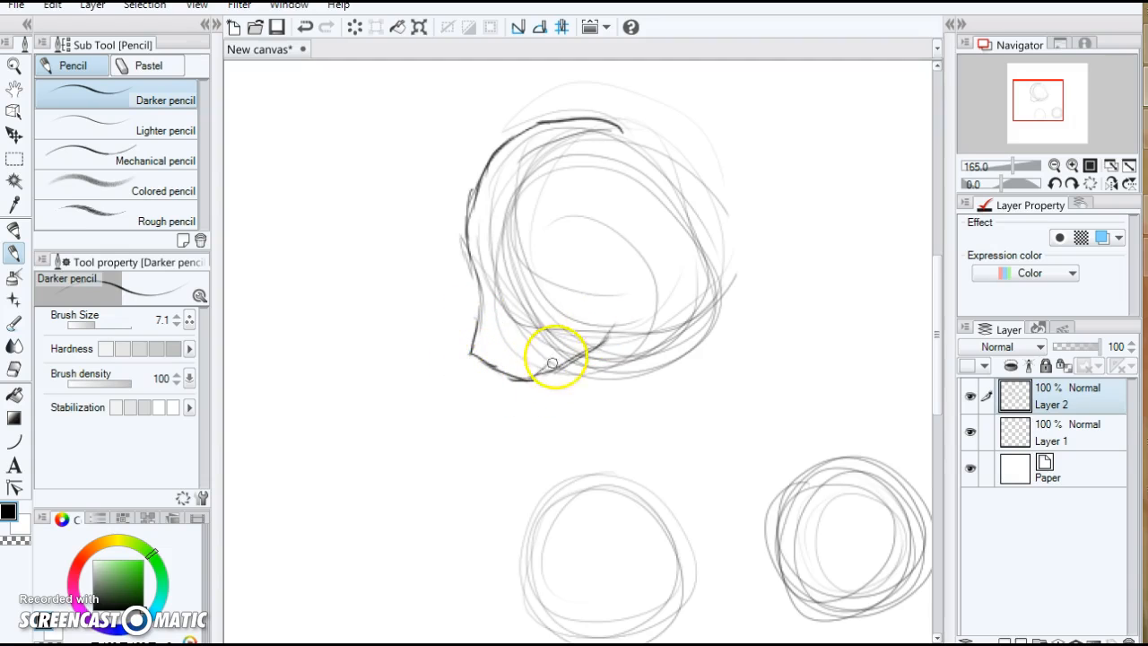
{"action": "mouse_move", "coordinate": [588, 116]}
{"action": "left_mouse_down"}
{"action": "mouse_move", "coordinate": [677, 206]}
{"action": "mouse_move", "coordinate": [682, 265]}
{"action": "left_mouse_up"}
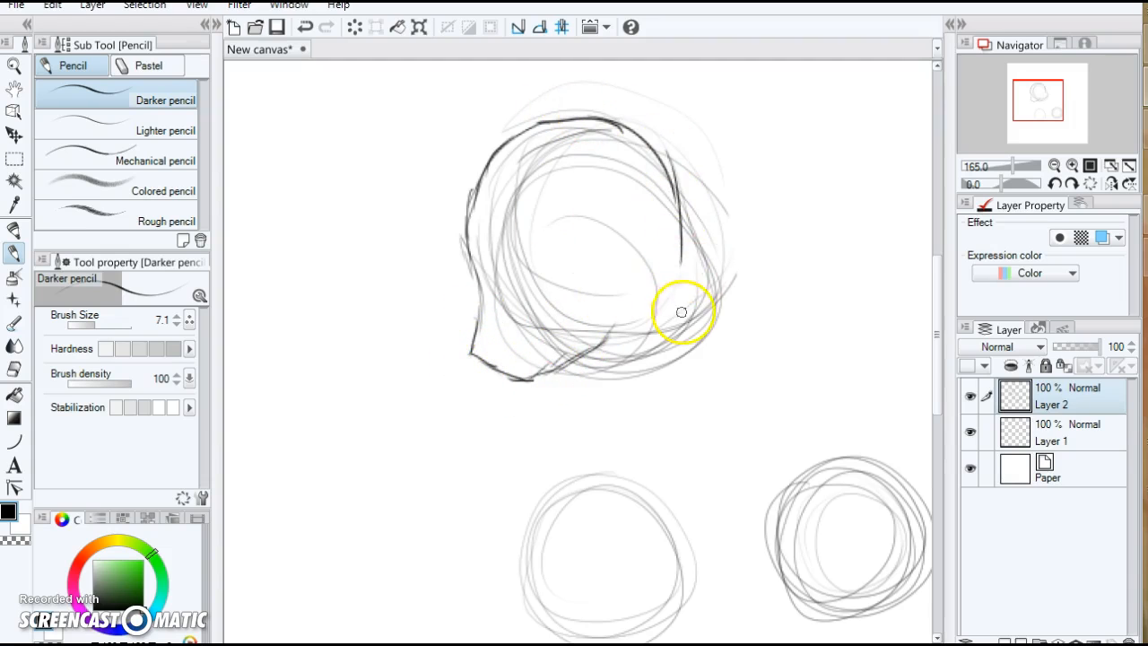
Step: Draw the back of the neck and the back line over the rear circle, plus the throat and chest line around the front circle
{"action": "mouse_move", "coordinate": [674, 227]}
{"action": "left_mouse_down"}
{"action": "mouse_move", "coordinate": [668, 403]}
{"action": "mouse_move", "coordinate": [710, 406]}
{"action": "mouse_move", "coordinate": [663, 444]}
{"action": "mouse_move", "coordinate": [668, 426]}
{"action": "mouse_move", "coordinate": [706, 489]}
{"action": "mouse_move", "coordinate": [701, 479]}
{"action": "mouse_move", "coordinate": [744, 457]}
{"action": "mouse_move", "coordinate": [814, 439]}
{"action": "mouse_move", "coordinate": [872, 457]}
{"action": "mouse_move", "coordinate": [821, 460]}
{"action": "mouse_move", "coordinate": [801, 483]}
{"action": "mouse_move", "coordinate": [891, 466]}
{"action": "mouse_move", "coordinate": [873, 468]}
{"action": "mouse_move", "coordinate": [924, 518]}
{"action": "left_mouse_up"}
{"action": "left_click_drag", "start_coordinate": [937, 361], "coordinate": [938, 408]}
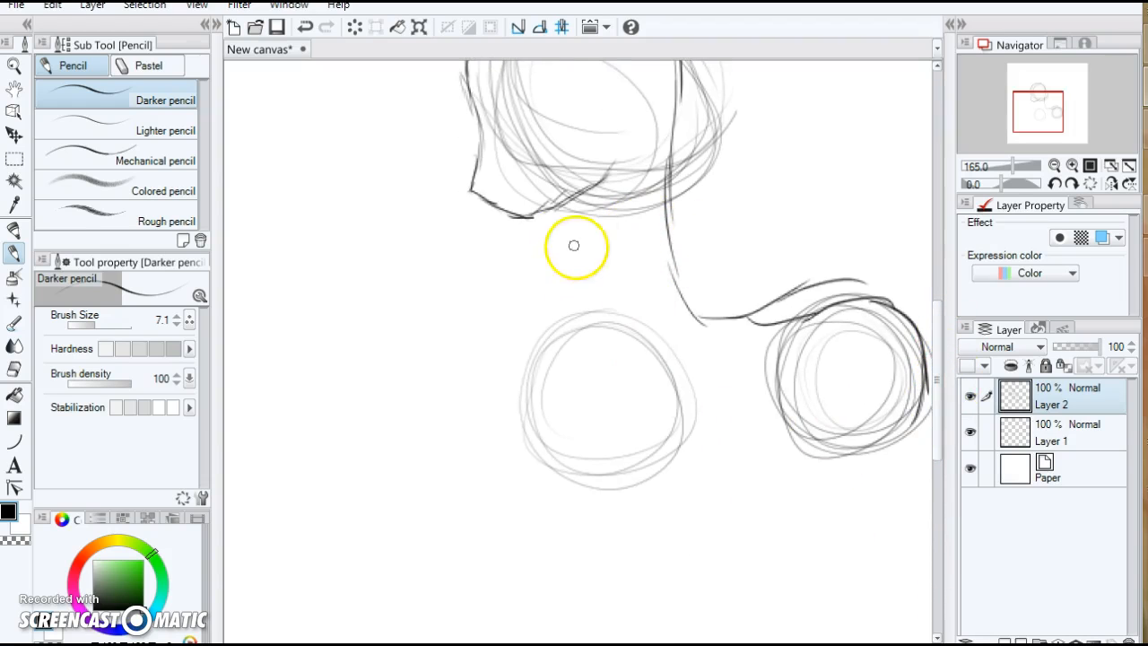
{"action": "mouse_move", "coordinate": [575, 219]}
{"action": "left_mouse_down"}
{"action": "mouse_move", "coordinate": [572, 317]}
{"action": "mouse_move", "coordinate": [583, 292]}
{"action": "mouse_move", "coordinate": [552, 370]}
{"action": "mouse_move", "coordinate": [547, 423]}
{"action": "mouse_move", "coordinate": [585, 478]}
{"action": "mouse_move", "coordinate": [630, 501]}
{"action": "left_mouse_up"}
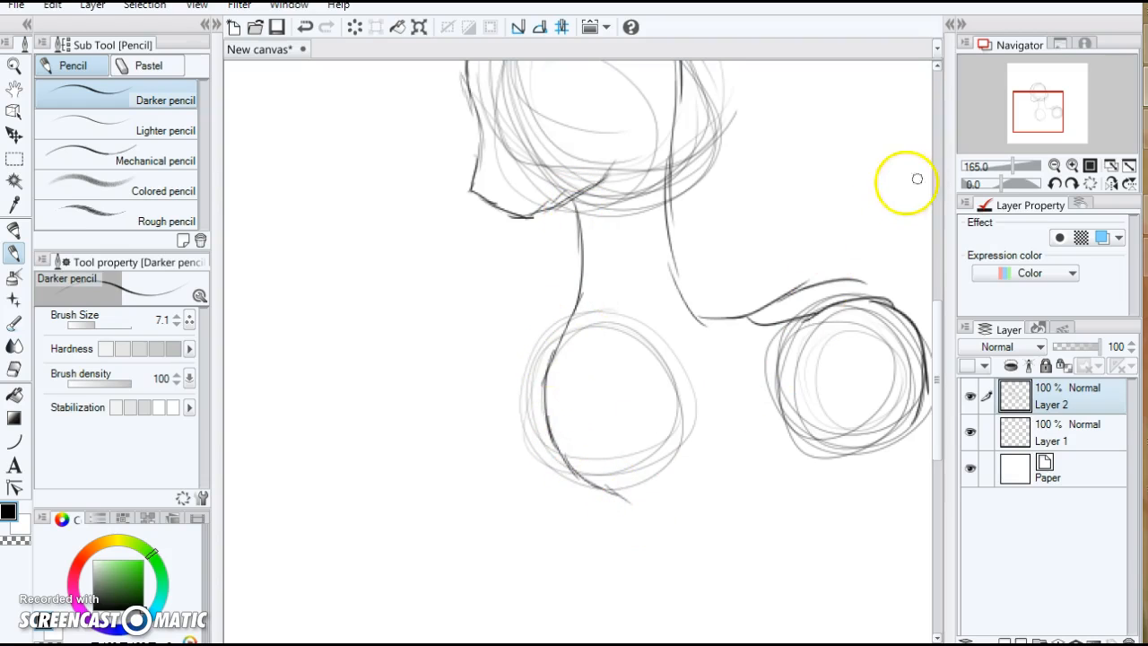
Step: Try drawing two long, nearly vertical front legs below the chest circle
{"action": "left_click_drag", "start_coordinate": [936, 320], "coordinate": [941, 403]}
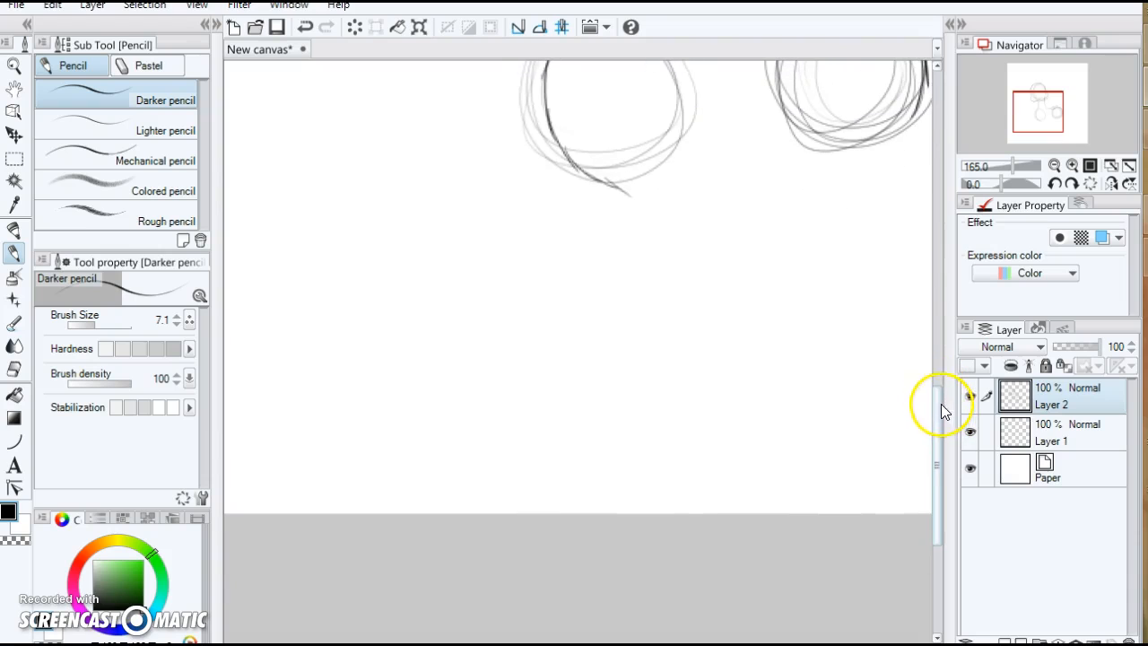
{"action": "left_click_drag", "start_coordinate": [643, 192], "coordinate": [657, 427]}
{"action": "left_click_drag", "start_coordinate": [698, 176], "coordinate": [705, 422]}
{"action": "mouse_move", "coordinate": [563, 144]}
{"action": "left_mouse_down"}
{"action": "mouse_move", "coordinate": [582, 180]}
{"action": "mouse_move", "coordinate": [607, 408]}
{"action": "left_mouse_up"}
{"action": "left_click_drag", "start_coordinate": [604, 346], "coordinate": [589, 455]}
{"action": "left_click_drag", "start_coordinate": [639, 158], "coordinate": [661, 221]}
{"action": "left_click_drag", "start_coordinate": [643, 178], "coordinate": [655, 238]}
{"action": "left_click_drag", "start_coordinate": [697, 202], "coordinate": [691, 135]}
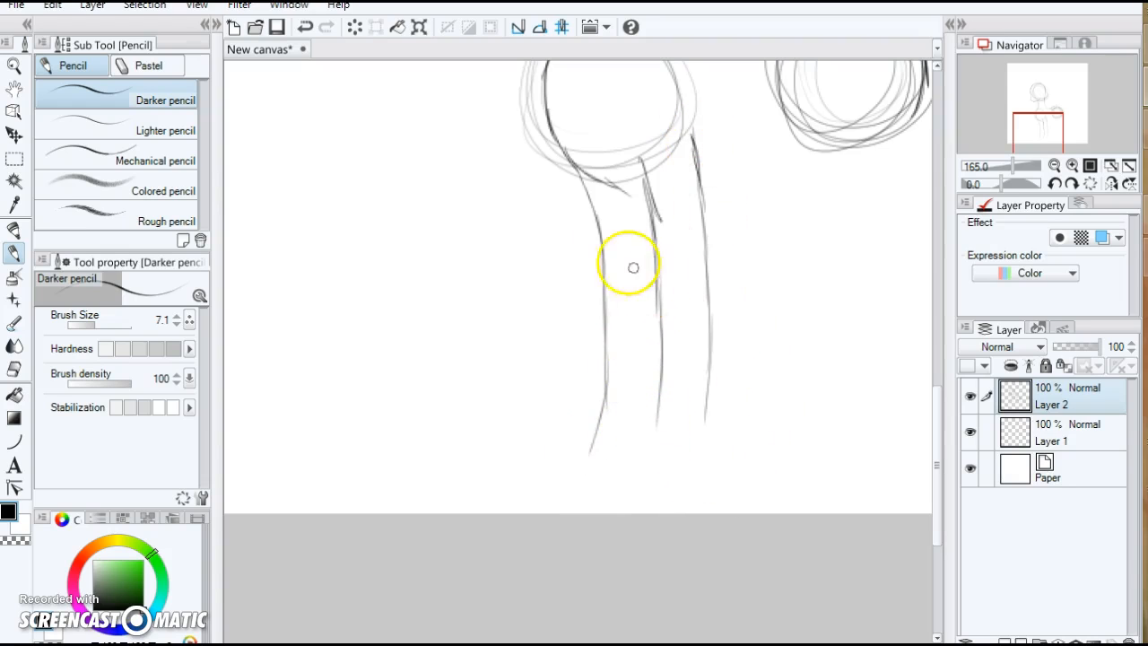
{"action": "mouse_move", "coordinate": [589, 172]}
{"action": "left_mouse_down"}
{"action": "mouse_move", "coordinate": [618, 220]}
{"action": "mouse_move", "coordinate": [628, 302]}
{"action": "mouse_move", "coordinate": [616, 422]}
{"action": "mouse_move", "coordinate": [628, 397]}
{"action": "left_mouse_up"}
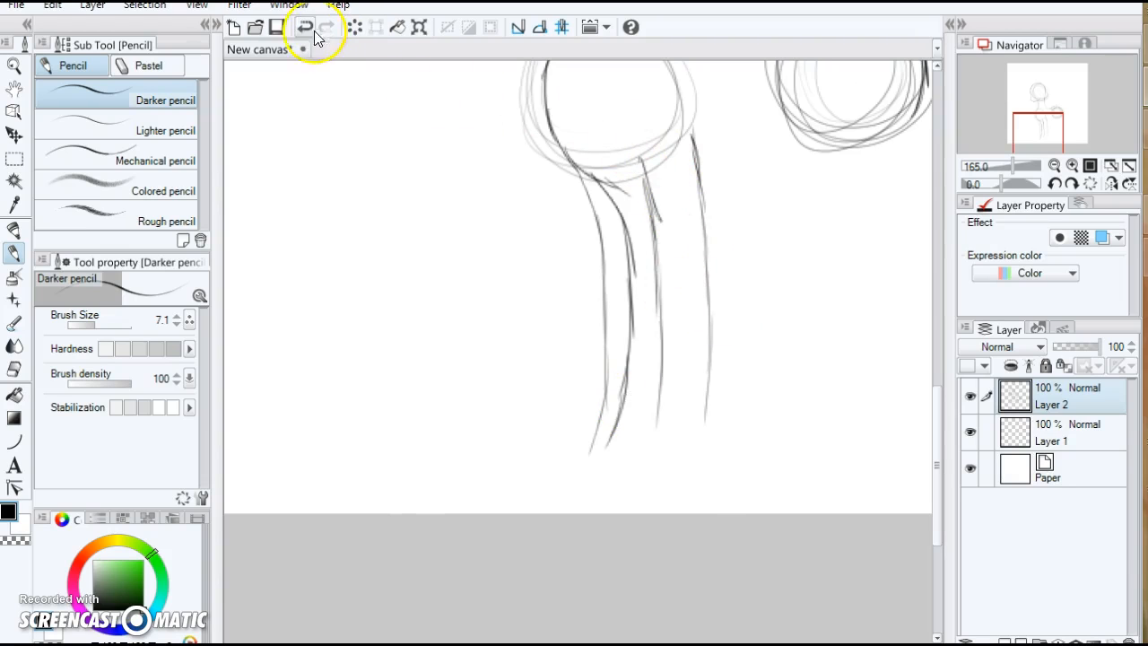
{"action": "mouse_move", "coordinate": [588, 199]}
{"action": "left_mouse_down"}
{"action": "mouse_move", "coordinate": [615, 289]}
{"action": "mouse_move", "coordinate": [584, 390]}
{"action": "mouse_move", "coordinate": [618, 547]}
{"action": "left_mouse_up"}
Step: Undo all the front-leg strokes below the chest circle
{"action": "scroll", "coordinate": [636, 277], "scroll_direction": "up", "scroll_amount": 2}
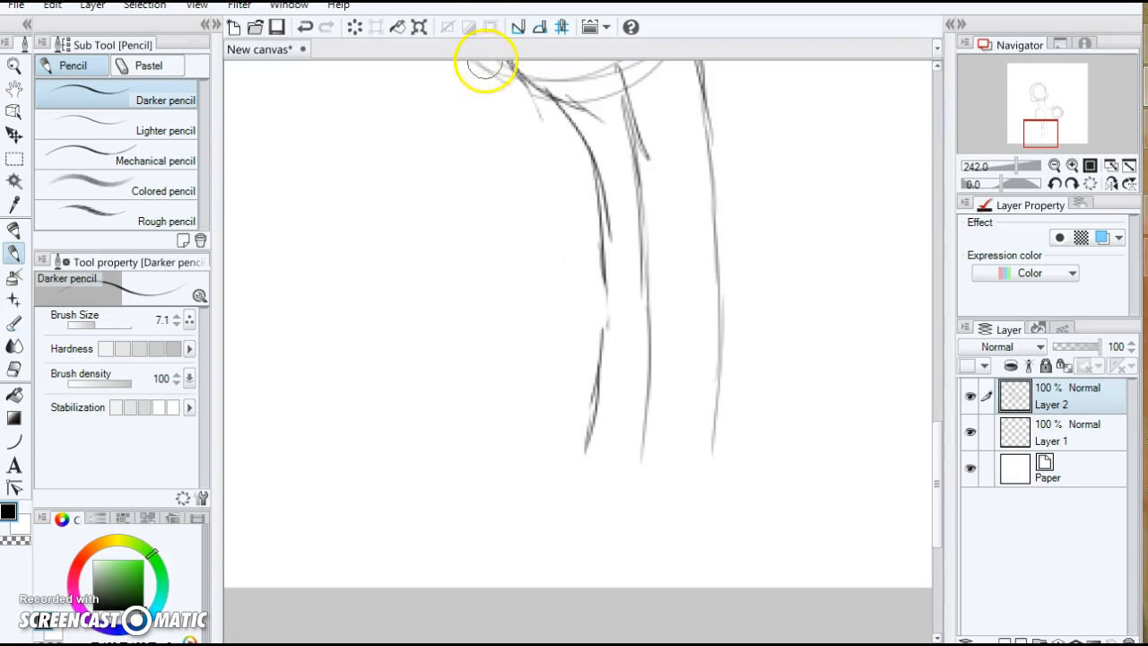
{"action": "left_click", "coordinate": [305, 29]}
{"action": "left_click", "coordinate": [305, 29]}
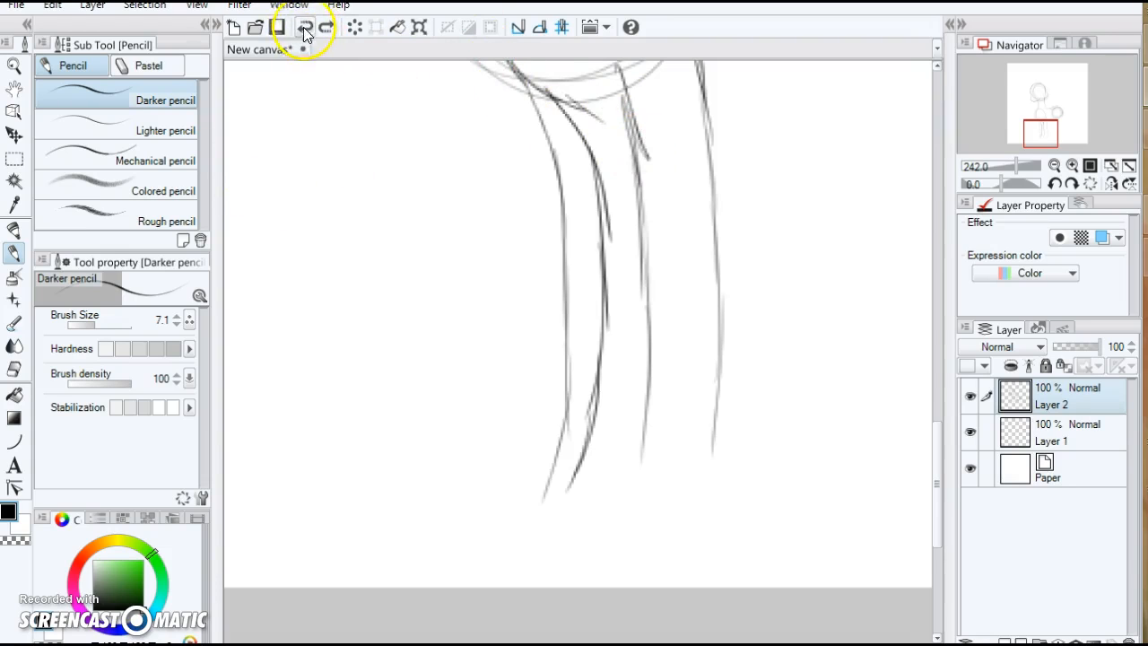
{"action": "left_click", "coordinate": [305, 29]}
{"action": "left_click", "coordinate": [305, 29]}
{"action": "left_click", "coordinate": [305, 29]}
{"action": "left_click", "coordinate": [305, 29]}
{"action": "left_click", "coordinate": [305, 29]}
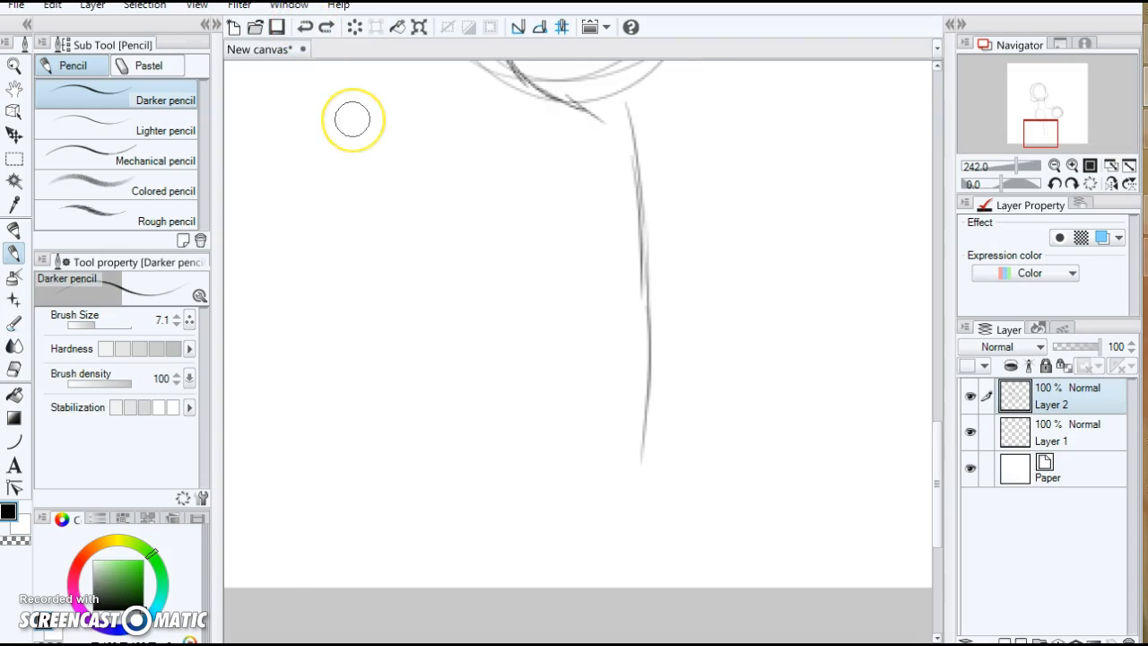
{"action": "left_click", "coordinate": [305, 28]}
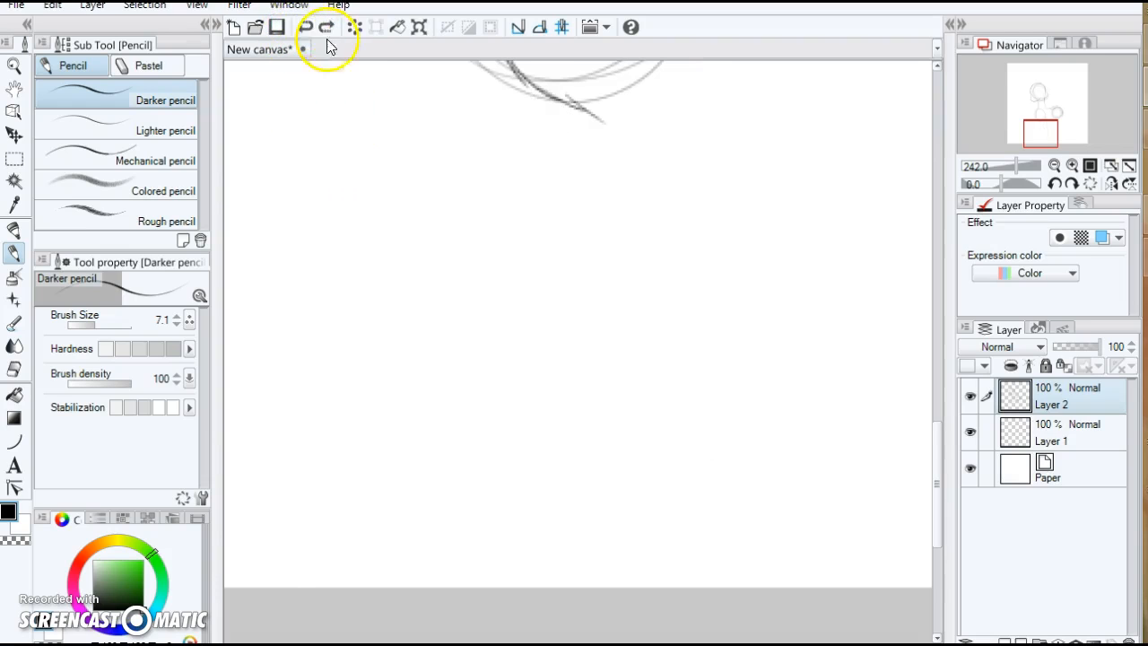
Step: Try a slanted front leg with a toed paw running from the chest circle toward the canvas bottom
{"action": "mouse_move", "coordinate": [614, 105]}
{"action": "left_mouse_down"}
{"action": "mouse_move", "coordinate": [636, 161]}
{"action": "mouse_move", "coordinate": [656, 318]}
{"action": "left_mouse_up"}
{"action": "left_click_drag", "start_coordinate": [661, 264], "coordinate": [674, 436]}
{"action": "left_click_drag", "start_coordinate": [670, 385], "coordinate": [674, 463]}
{"action": "mouse_move", "coordinate": [672, 418]}
{"action": "left_mouse_down"}
{"action": "mouse_move", "coordinate": [666, 495]}
{"action": "mouse_move", "coordinate": [630, 550]}
{"action": "mouse_move", "coordinate": [635, 564]}
{"action": "mouse_move", "coordinate": [657, 547]}
{"action": "mouse_move", "coordinate": [657, 570]}
{"action": "mouse_move", "coordinate": [678, 545]}
{"action": "mouse_move", "coordinate": [669, 563]}
{"action": "mouse_move", "coordinate": [635, 566]}
{"action": "mouse_move", "coordinate": [688, 572]}
{"action": "mouse_move", "coordinate": [673, 573]}
{"action": "mouse_move", "coordinate": [710, 549]}
{"action": "mouse_move", "coordinate": [703, 560]}
{"action": "mouse_move", "coordinate": [721, 534]}
{"action": "mouse_move", "coordinate": [708, 561]}
{"action": "mouse_move", "coordinate": [726, 490]}
{"action": "left_mouse_up"}
{"action": "left_click_drag", "start_coordinate": [669, 73], "coordinate": [707, 225]}
{"action": "mouse_move", "coordinate": [684, 141]}
{"action": "left_mouse_down"}
{"action": "mouse_move", "coordinate": [723, 256]}
{"action": "mouse_move", "coordinate": [738, 400]}
{"action": "mouse_move", "coordinate": [737, 388]}
{"action": "mouse_move", "coordinate": [728, 518]}
{"action": "left_mouse_up"}
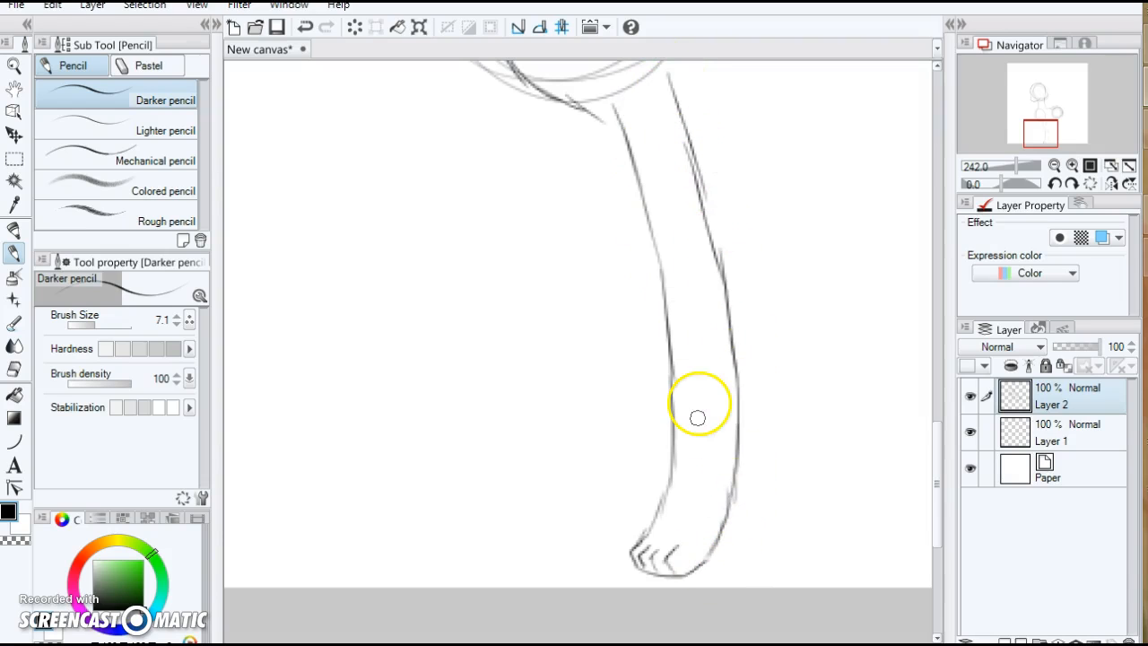
{"action": "scroll", "coordinate": [764, 275], "scroll_direction": "down", "scroll_amount": 6}
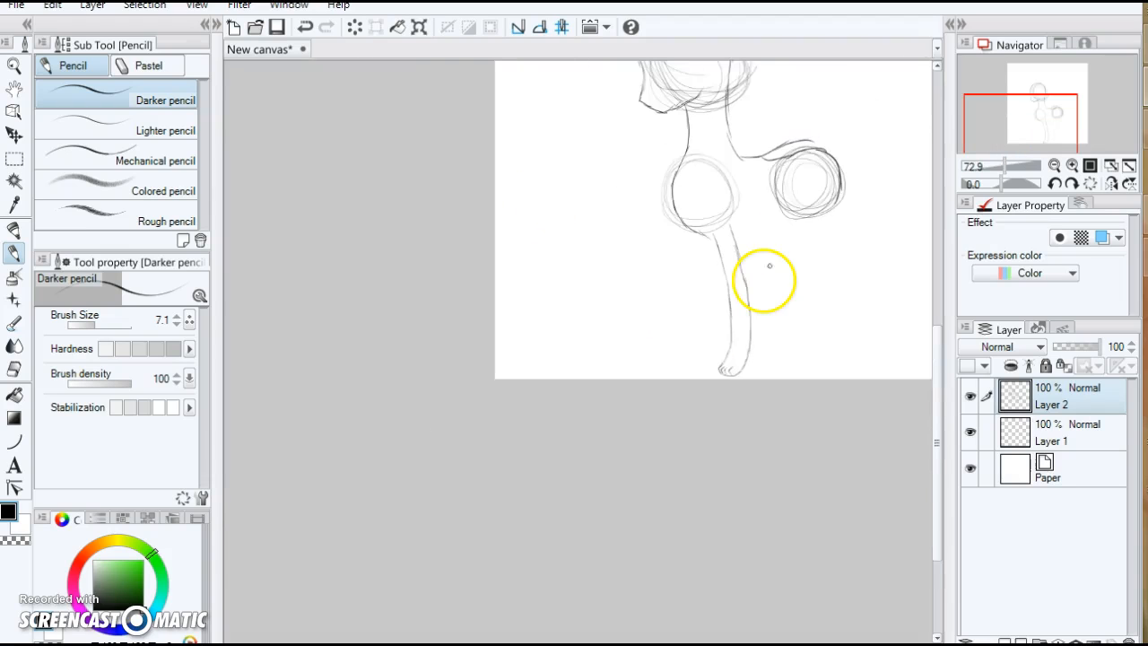
{"action": "scroll", "coordinate": [769, 266], "scroll_direction": "up", "scroll_amount": 5}
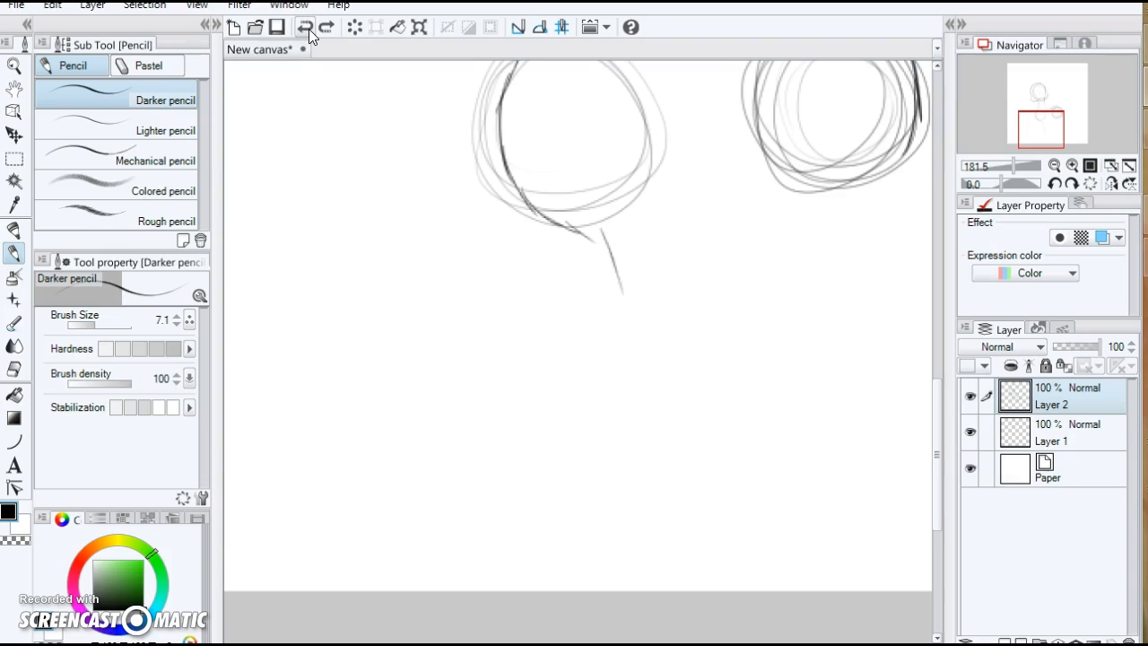
Step: Draw the near front leg as two long curved lines running from the chest circle to a toed paw at the canvas bottom
{"action": "mouse_move", "coordinate": [625, 211]}
{"action": "left_mouse_down"}
{"action": "mouse_move", "coordinate": [638, 478]}
{"action": "mouse_move", "coordinate": [639, 441]}
{"action": "mouse_move", "coordinate": [637, 374]}
{"action": "mouse_move", "coordinate": [625, 529]}
{"action": "left_mouse_up"}
{"action": "mouse_move", "coordinate": [637, 487]}
{"action": "left_mouse_down"}
{"action": "mouse_move", "coordinate": [628, 527]}
{"action": "mouse_move", "coordinate": [574, 583]}
{"action": "left_mouse_up"}
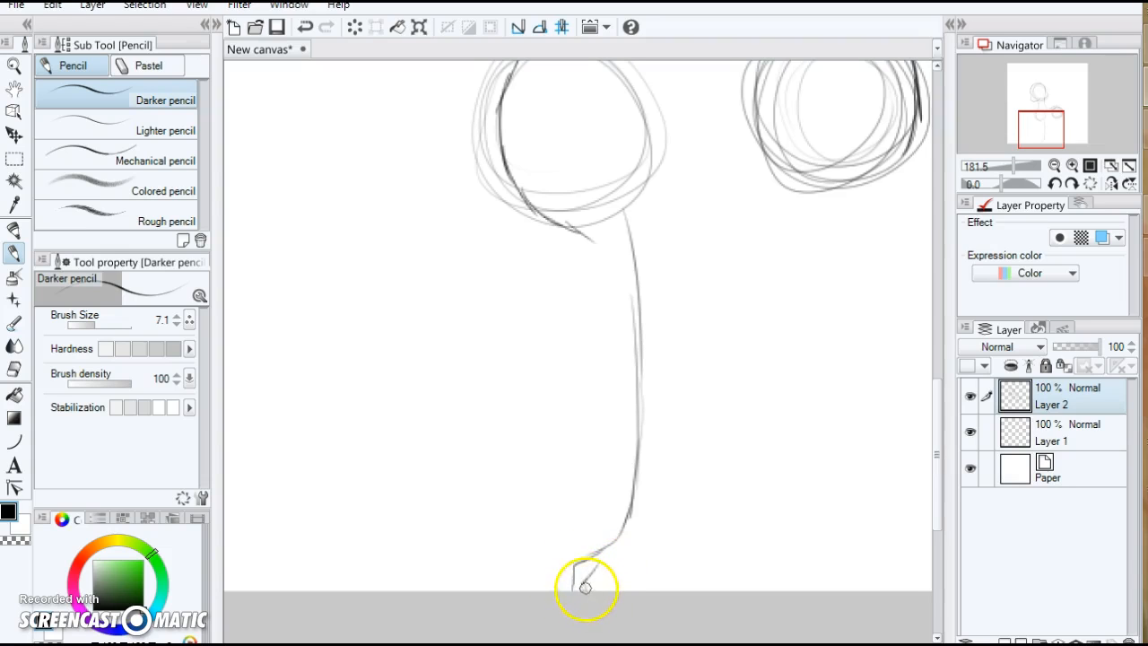
{"action": "mouse_move", "coordinate": [622, 587]}
{"action": "left_mouse_down"}
{"action": "mouse_move", "coordinate": [629, 568]}
{"action": "mouse_move", "coordinate": [676, 558]}
{"action": "mouse_move", "coordinate": [674, 482]}
{"action": "left_mouse_up"}
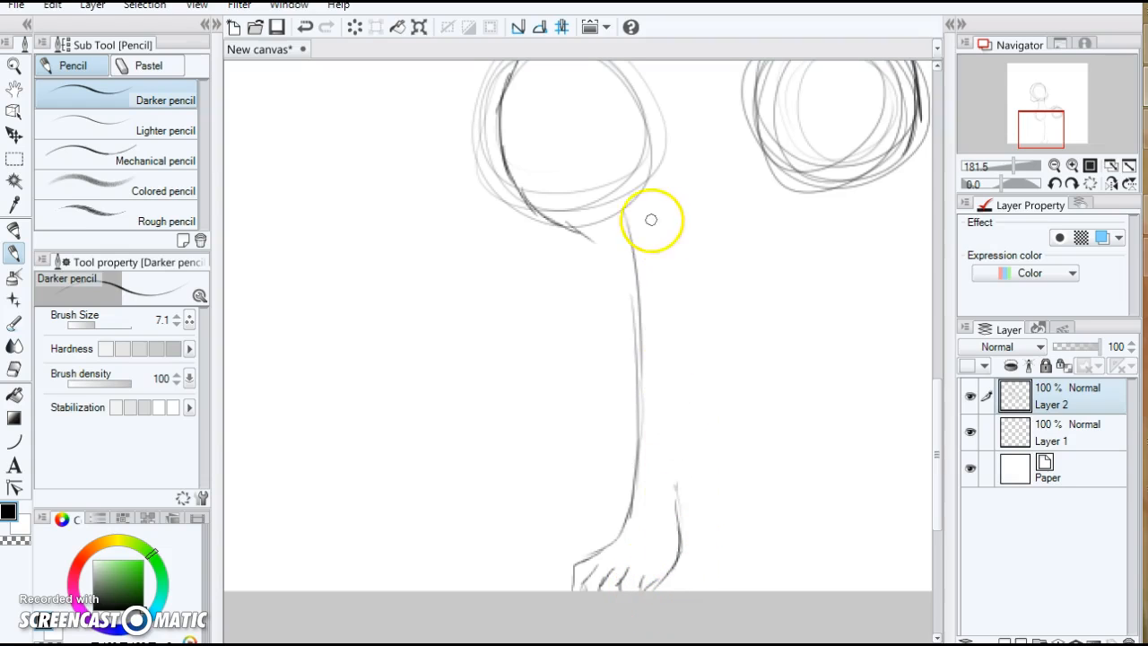
{"action": "mouse_move", "coordinate": [662, 174]}
{"action": "left_mouse_down"}
{"action": "mouse_move", "coordinate": [688, 344]}
{"action": "mouse_move", "coordinate": [687, 487]}
{"action": "left_mouse_up"}
{"action": "mouse_move", "coordinate": [628, 512]}
{"action": "left_mouse_down"}
{"action": "mouse_move", "coordinate": [620, 333]}
{"action": "mouse_move", "coordinate": [633, 396]}
{"action": "mouse_move", "coordinate": [597, 223]}
{"action": "mouse_move", "coordinate": [624, 348]}
{"action": "left_mouse_up"}
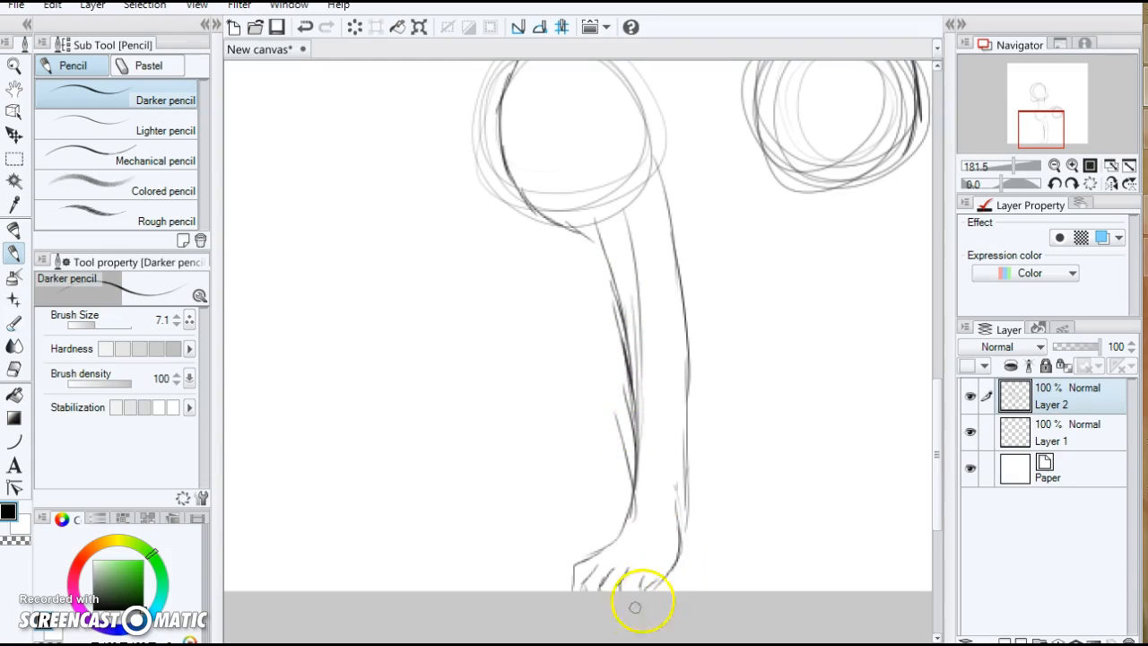
Step: Rework the near front leg's heel, clearing the old back edge and redrawing it down to the toes
{"action": "left_click_drag", "start_coordinate": [645, 572], "coordinate": [685, 476]}
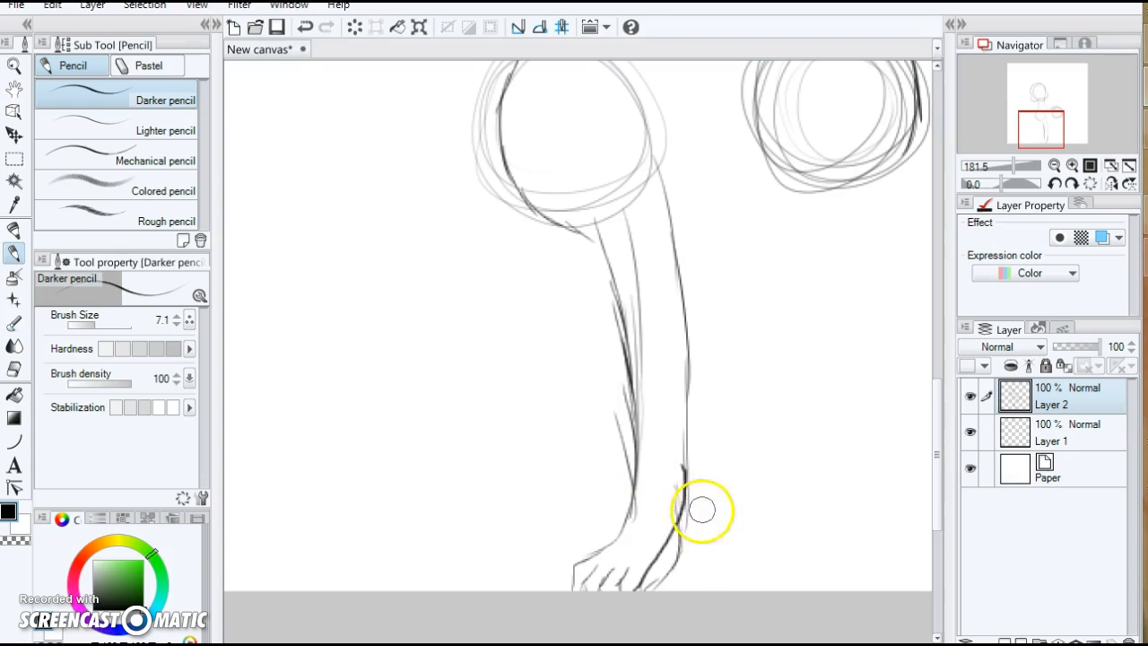
{"action": "left_click_drag", "start_coordinate": [660, 592], "coordinate": [689, 485]}
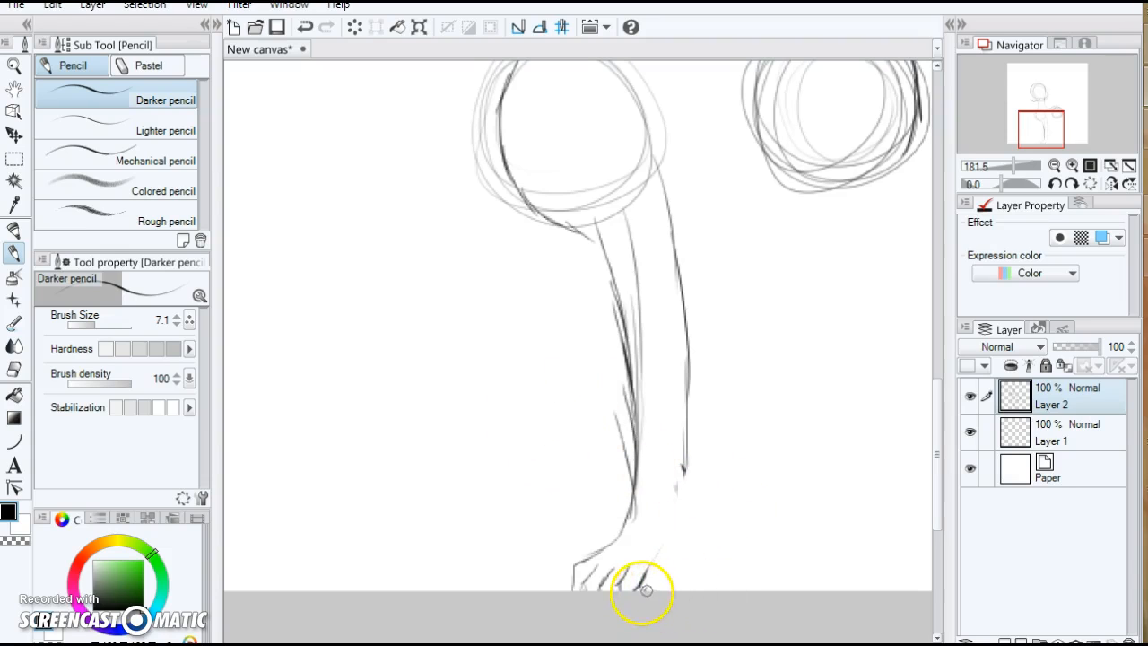
{"action": "mouse_move", "coordinate": [664, 580]}
{"action": "left_mouse_down"}
{"action": "mouse_move", "coordinate": [681, 524]}
{"action": "mouse_move", "coordinate": [683, 410]}
{"action": "mouse_move", "coordinate": [677, 559]}
{"action": "left_mouse_up"}
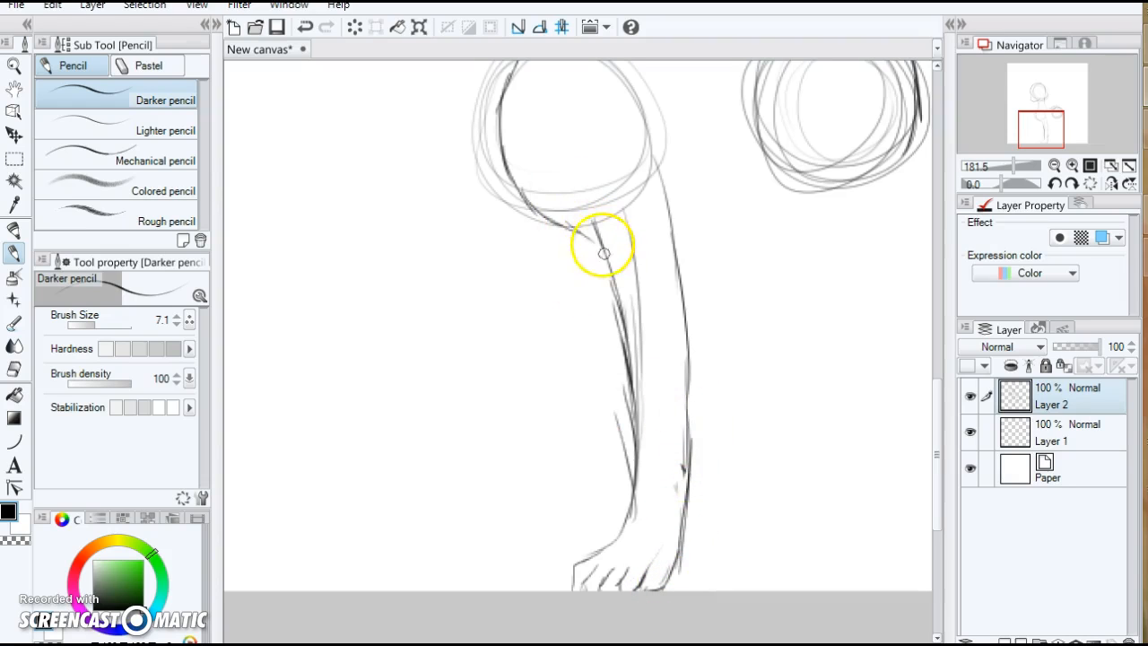
Step: Draw the far front leg with a small toed paw in front of the near one, and refine the line between both legs
{"action": "mouse_move", "coordinate": [565, 226]}
{"action": "left_mouse_down"}
{"action": "mouse_move", "coordinate": [589, 354]}
{"action": "mouse_move", "coordinate": [574, 514]}
{"action": "mouse_move", "coordinate": [577, 485]}
{"action": "mouse_move", "coordinate": [545, 558]}
{"action": "left_mouse_up"}
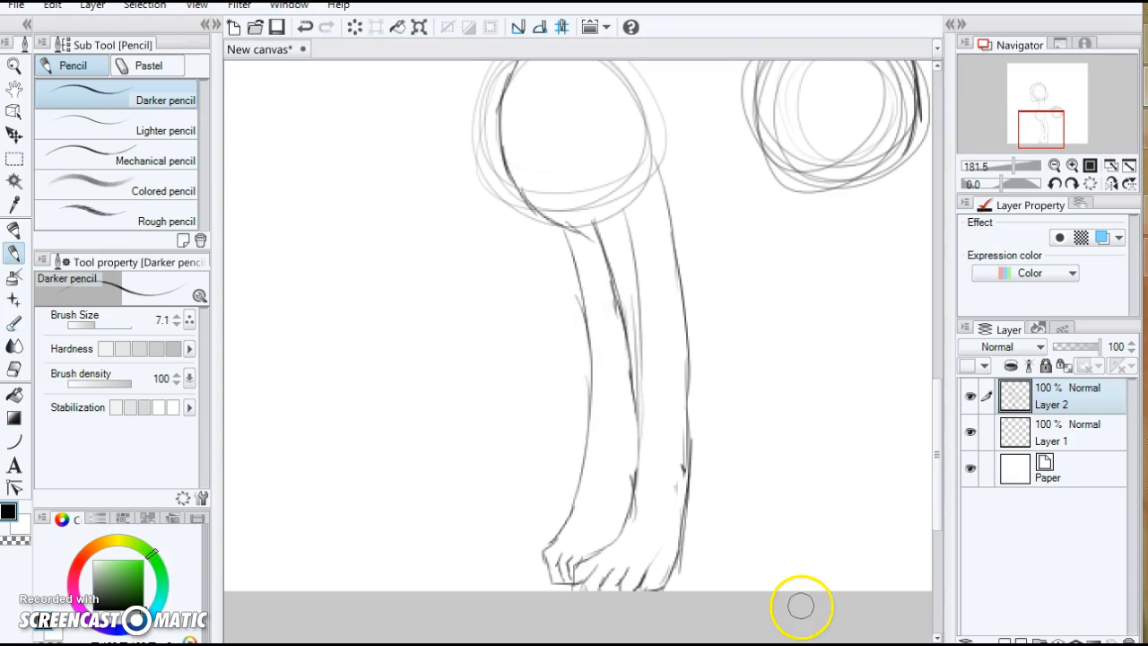
{"action": "mouse_move", "coordinate": [628, 302]}
{"action": "left_mouse_down"}
{"action": "mouse_move", "coordinate": [640, 431]}
{"action": "mouse_move", "coordinate": [633, 356]}
{"action": "mouse_move", "coordinate": [628, 440]}
{"action": "left_mouse_up"}
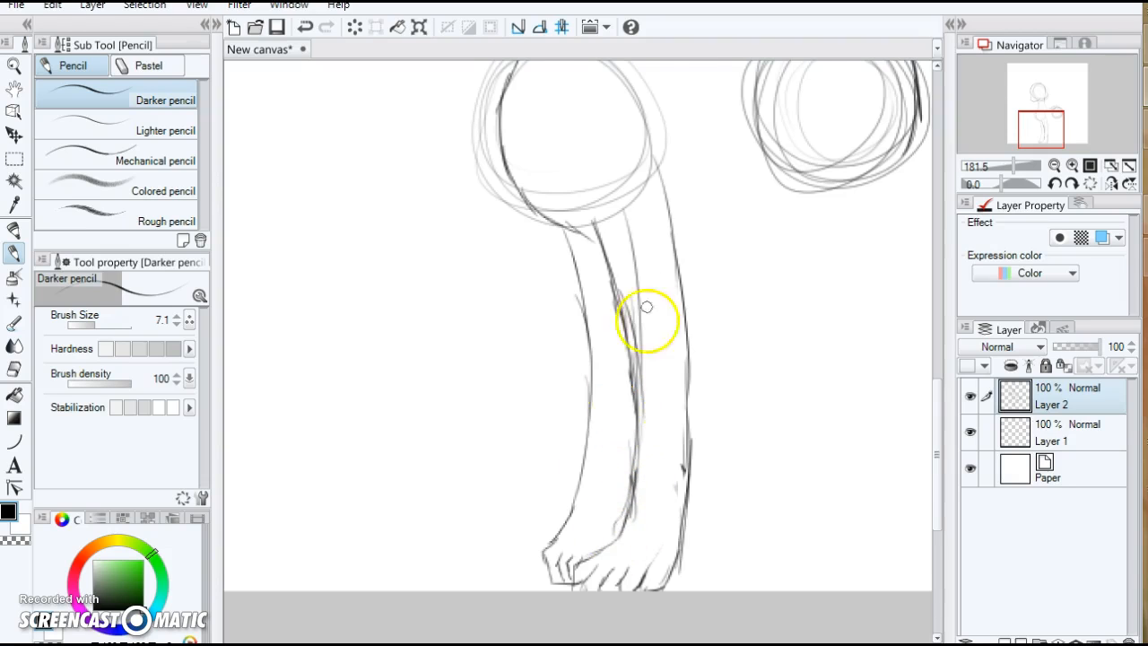
Step: Erase the chest guide circle's lines inside the body and clean up the stray lines on the near front leg
{"action": "scroll", "coordinate": [637, 314], "scroll_direction": "down", "scroll_amount": 3}
{"action": "scroll", "coordinate": [823, 355], "scroll_direction": "down", "scroll_amount": 2}
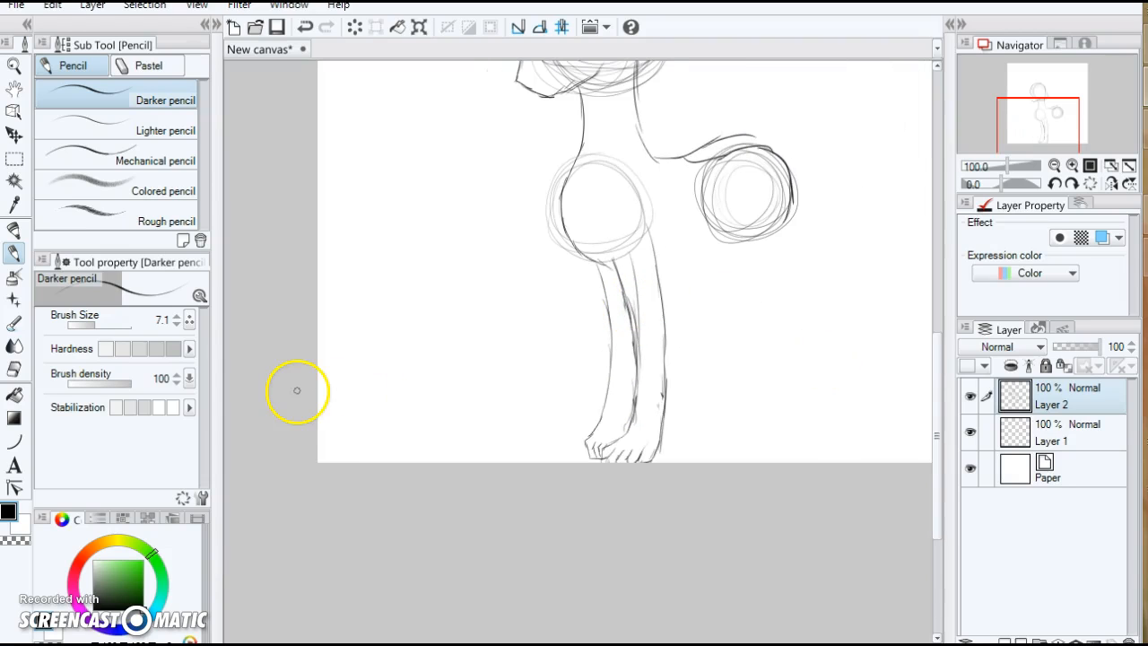
{"action": "scroll", "coordinate": [766, 475], "scroll_direction": "up", "scroll_amount": 1}
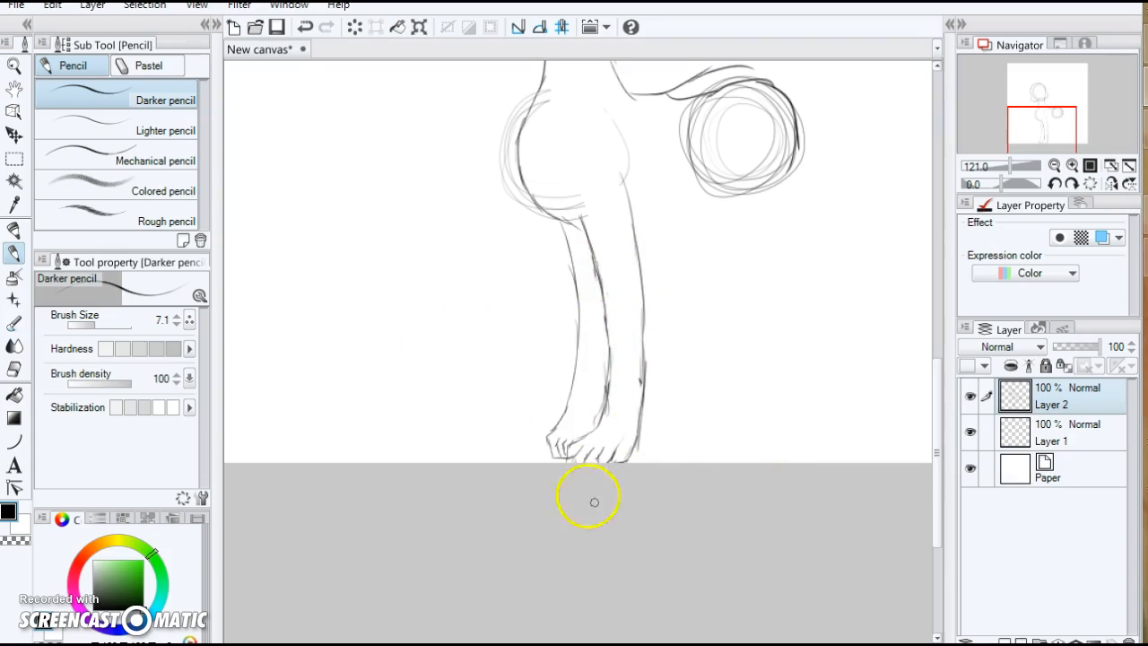
{"action": "left_click_drag", "start_coordinate": [635, 402], "coordinate": [645, 359]}
Step: Erase the lower part of both front legs, including the paws, leaving only short stubs below the chest
{"action": "left_click_drag", "start_coordinate": [933, 408], "coordinate": [931, 354]}
{"action": "mouse_move", "coordinate": [574, 476]}
{"action": "left_mouse_down"}
{"action": "mouse_move", "coordinate": [571, 508]}
{"action": "mouse_move", "coordinate": [534, 552]}
{"action": "mouse_move", "coordinate": [699, 449]}
{"action": "mouse_move", "coordinate": [617, 574]}
{"action": "mouse_move", "coordinate": [674, 539]}
{"action": "left_mouse_up"}
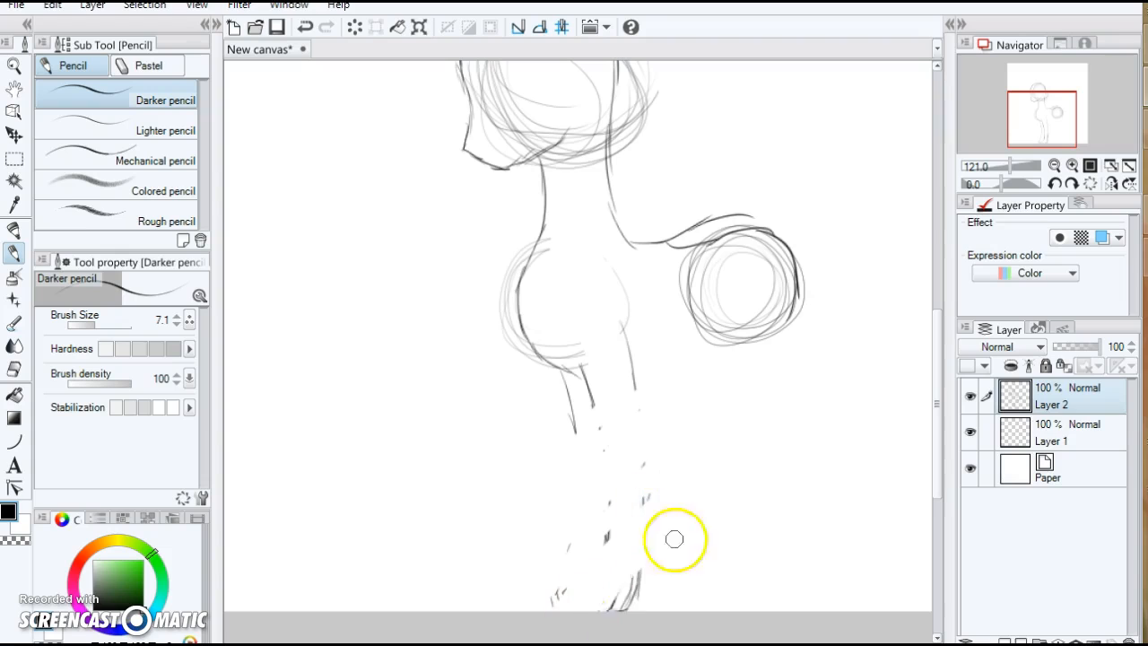
{"action": "mouse_move", "coordinate": [729, 487]}
{"action": "left_mouse_down"}
{"action": "mouse_move", "coordinate": [505, 631]}
{"action": "mouse_move", "coordinate": [598, 513]}
{"action": "mouse_move", "coordinate": [585, 485]}
{"action": "left_mouse_up"}
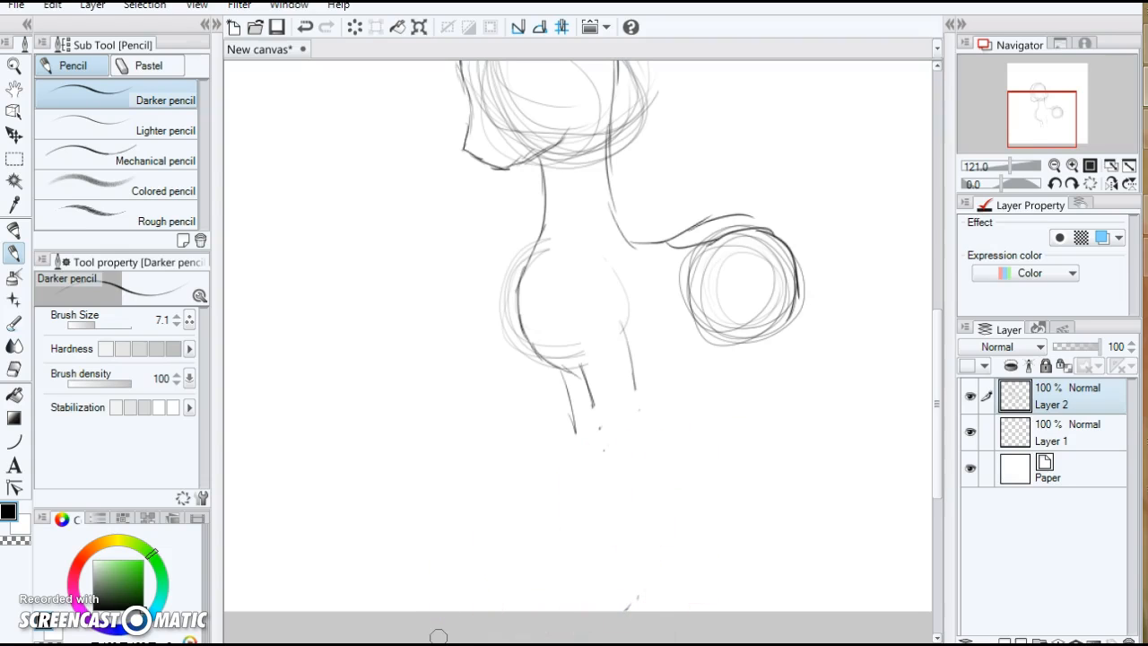
Step: Try redrawing the two front legs with bowed lines ending in paws, and undo the latest strokes
{"action": "left_click_drag", "start_coordinate": [580, 364], "coordinate": [616, 512]}
{"action": "left_click_drag", "start_coordinate": [590, 406], "coordinate": [612, 557]}
{"action": "mouse_move", "coordinate": [602, 507]}
{"action": "left_mouse_down"}
{"action": "mouse_move", "coordinate": [602, 589]}
{"action": "mouse_move", "coordinate": [611, 585]}
{"action": "mouse_move", "coordinate": [608, 567]}
{"action": "mouse_move", "coordinate": [590, 589]}
{"action": "left_mouse_up"}
{"action": "left_click_drag", "start_coordinate": [626, 327], "coordinate": [674, 545]}
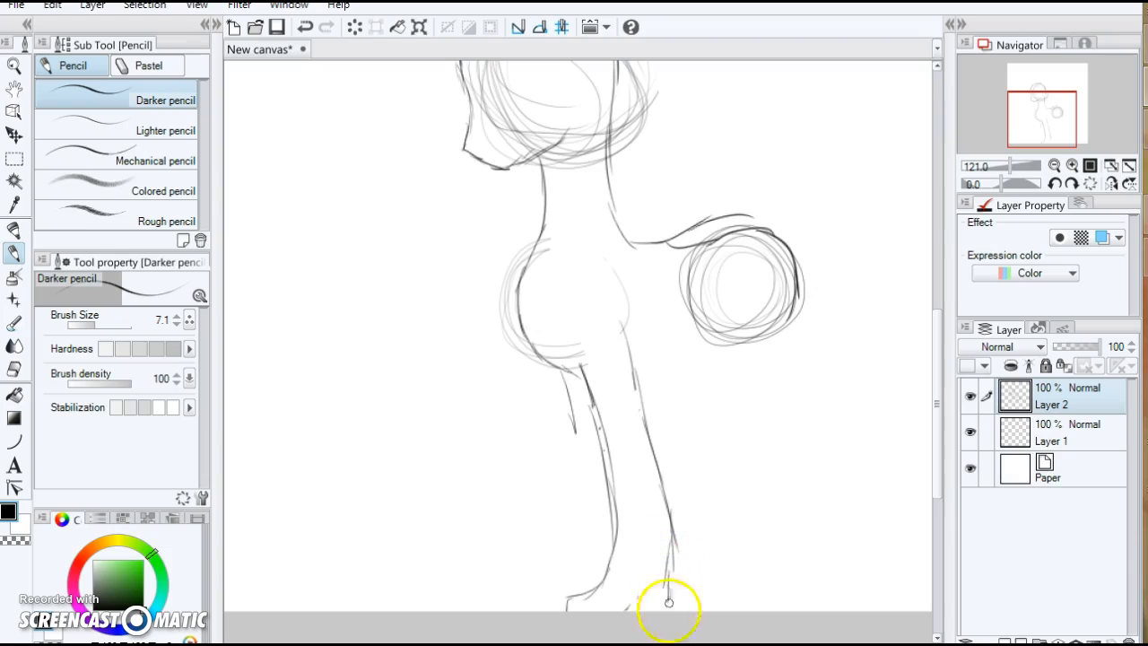
{"action": "mouse_move", "coordinate": [578, 408]}
{"action": "left_mouse_down"}
{"action": "mouse_move", "coordinate": [578, 522]}
{"action": "mouse_move", "coordinate": [537, 581]}
{"action": "left_mouse_up"}
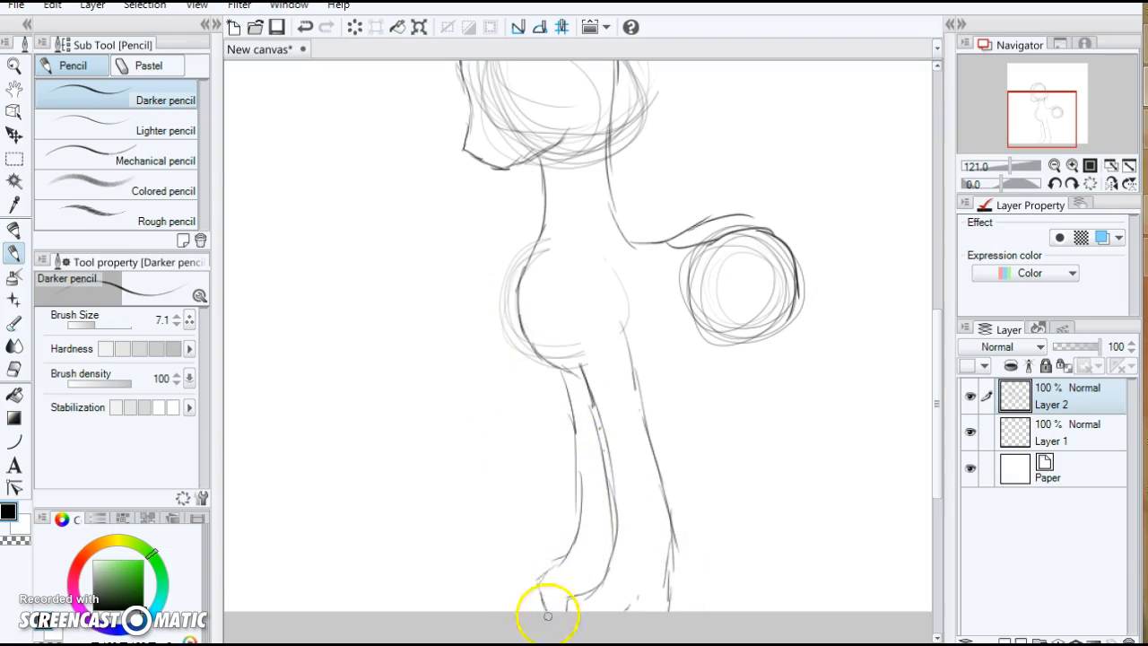
{"action": "left_click", "coordinate": [310, 32]}
{"action": "left_click", "coordinate": [310, 33]}
Step: Redraw both front legs as long, slightly slanted lines running off the canvas bottom without paws
{"action": "left_click_drag", "start_coordinate": [582, 370], "coordinate": [622, 549]}
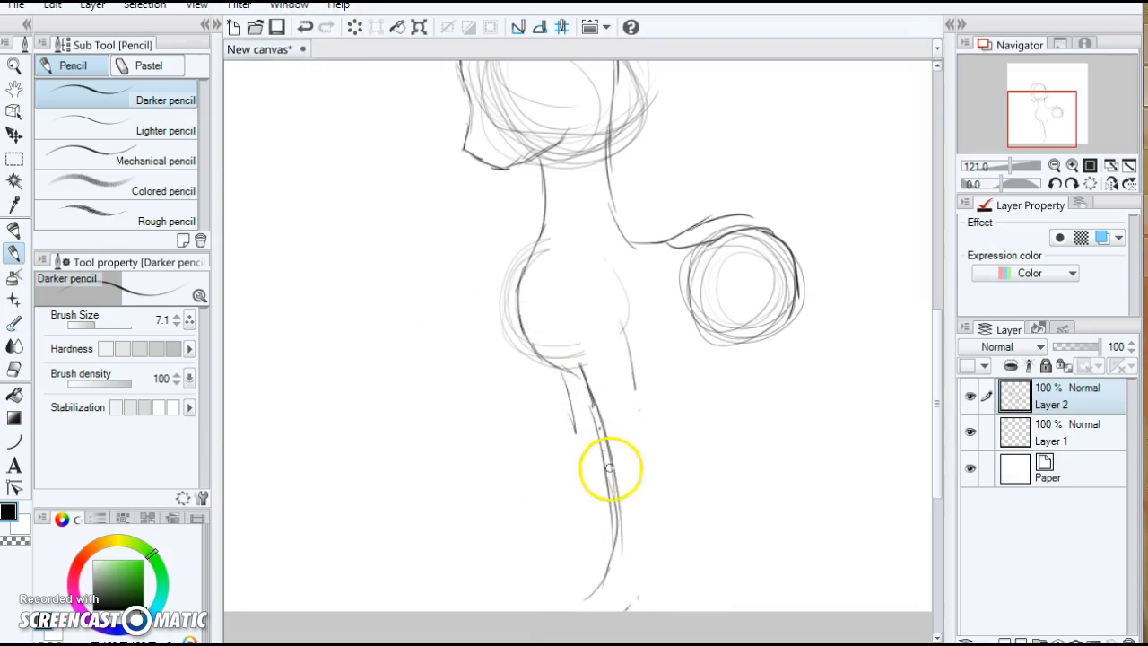
{"action": "left_click_drag", "start_coordinate": [631, 375], "coordinate": [688, 584]}
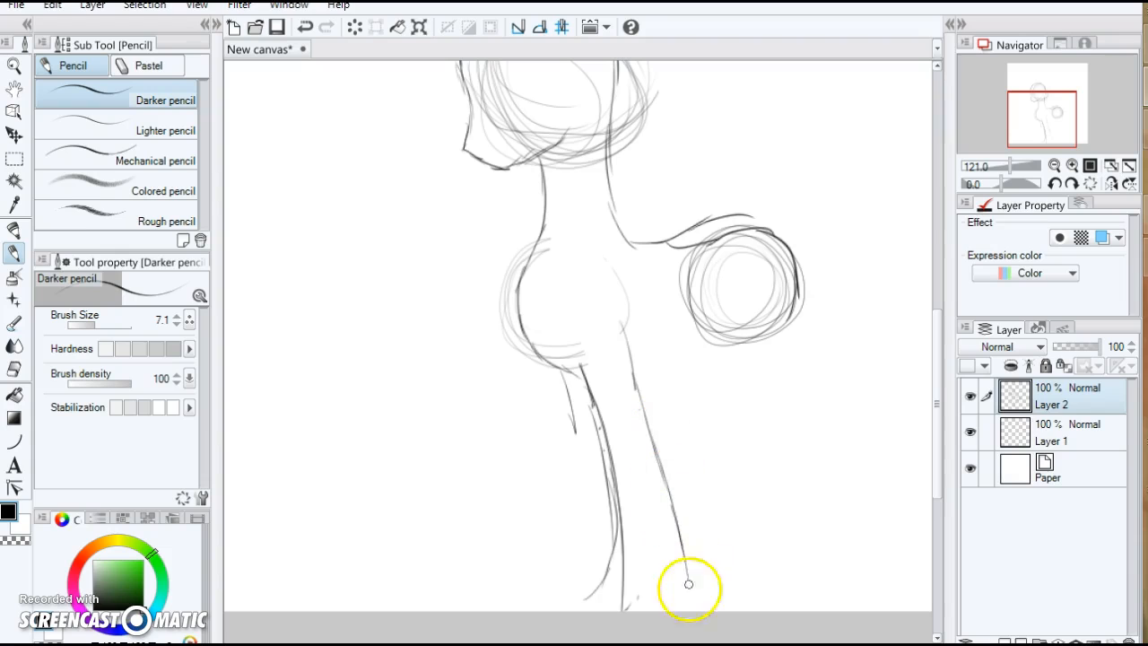
{"action": "left_click_drag", "start_coordinate": [572, 371], "coordinate": [575, 613]}
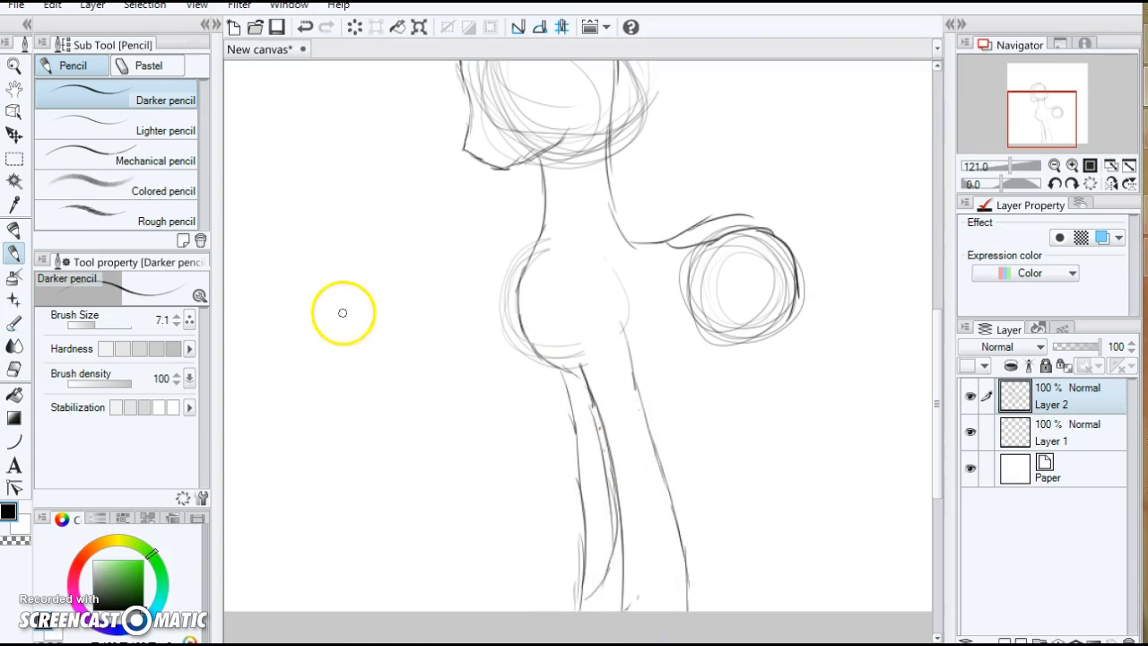
Step: Sketch a separate example leg with a toed paw in the empty area in front of the body
{"action": "mouse_move", "coordinate": [327, 265]}
{"action": "left_mouse_down"}
{"action": "mouse_move", "coordinate": [338, 336]}
{"action": "mouse_move", "coordinate": [365, 309]}
{"action": "mouse_move", "coordinate": [318, 337]}
{"action": "mouse_move", "coordinate": [321, 351]}
{"action": "mouse_move", "coordinate": [359, 358]}
{"action": "mouse_move", "coordinate": [348, 370]}
{"action": "mouse_move", "coordinate": [326, 354]}
{"action": "mouse_move", "coordinate": [371, 345]}
{"action": "mouse_move", "coordinate": [367, 236]}
{"action": "mouse_move", "coordinate": [380, 273]}
{"action": "mouse_move", "coordinate": [356, 191]}
{"action": "left_mouse_up"}
{"action": "left_click_drag", "start_coordinate": [337, 291], "coordinate": [306, 198]}
{"action": "left_click_drag", "start_coordinate": [332, 268], "coordinate": [290, 175]}
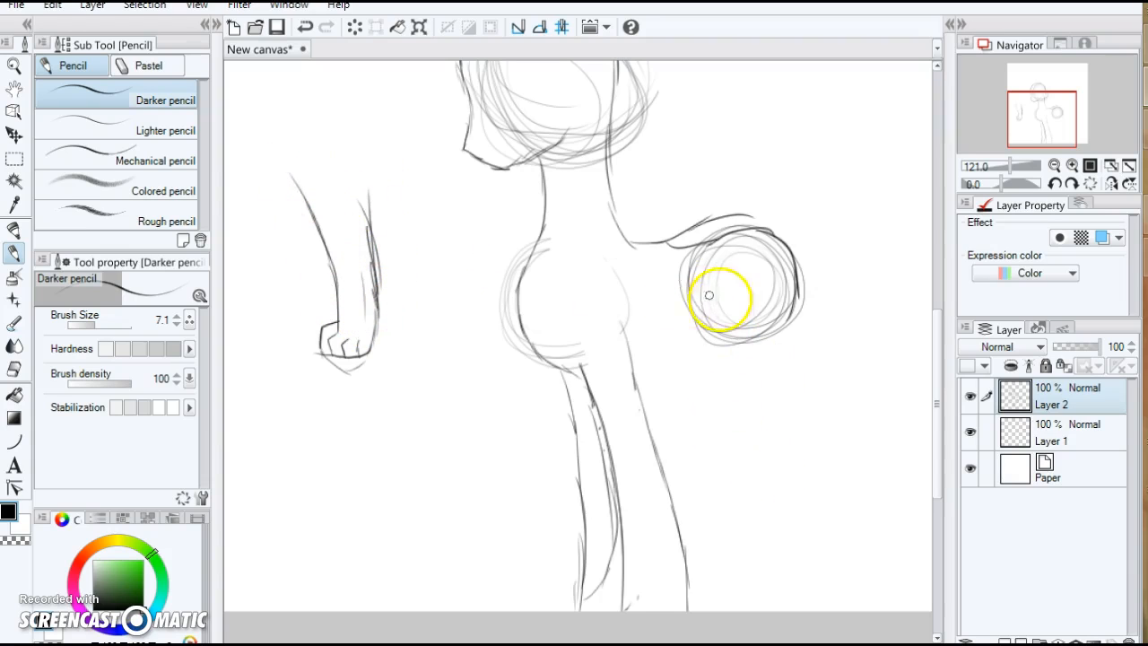
Step: Draw the near hind leg from the rear circle down past a bent hock to the canvas bottom
{"action": "left_click_drag", "start_coordinate": [704, 325], "coordinate": [725, 377]}
{"action": "mouse_move", "coordinate": [789, 286]}
{"action": "left_mouse_down"}
{"action": "mouse_move", "coordinate": [787, 428]}
{"action": "mouse_move", "coordinate": [817, 486]}
{"action": "mouse_move", "coordinate": [812, 610]}
{"action": "left_mouse_up"}
{"action": "mouse_move", "coordinate": [708, 357]}
{"action": "left_mouse_down"}
{"action": "mouse_move", "coordinate": [767, 474]}
{"action": "mouse_move", "coordinate": [757, 610]}
{"action": "left_mouse_up"}
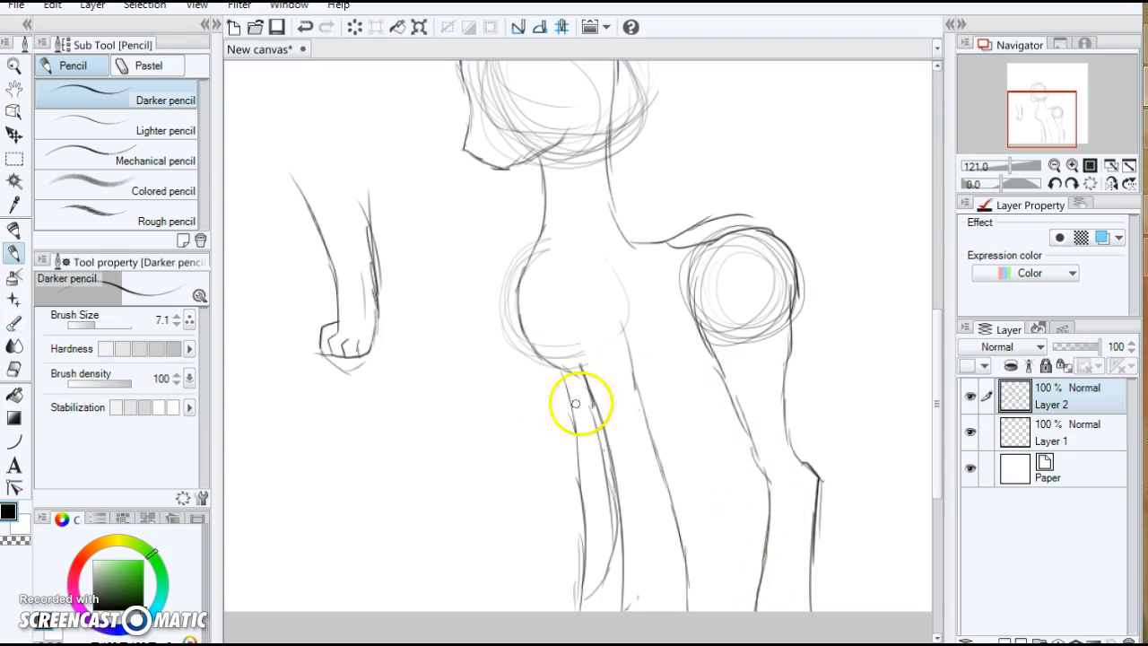
Step: Draw the curved belly line from the front leg to the rear circle, and add the far hind leg's front line
{"action": "mouse_move", "coordinate": [624, 331]}
{"action": "left_mouse_down"}
{"action": "mouse_move", "coordinate": [631, 366]}
{"action": "mouse_move", "coordinate": [670, 345]}
{"action": "left_mouse_up"}
{"action": "left_click_drag", "start_coordinate": [646, 373], "coordinate": [685, 337]}
{"action": "left_click_drag", "start_coordinate": [658, 359], "coordinate": [692, 316]}
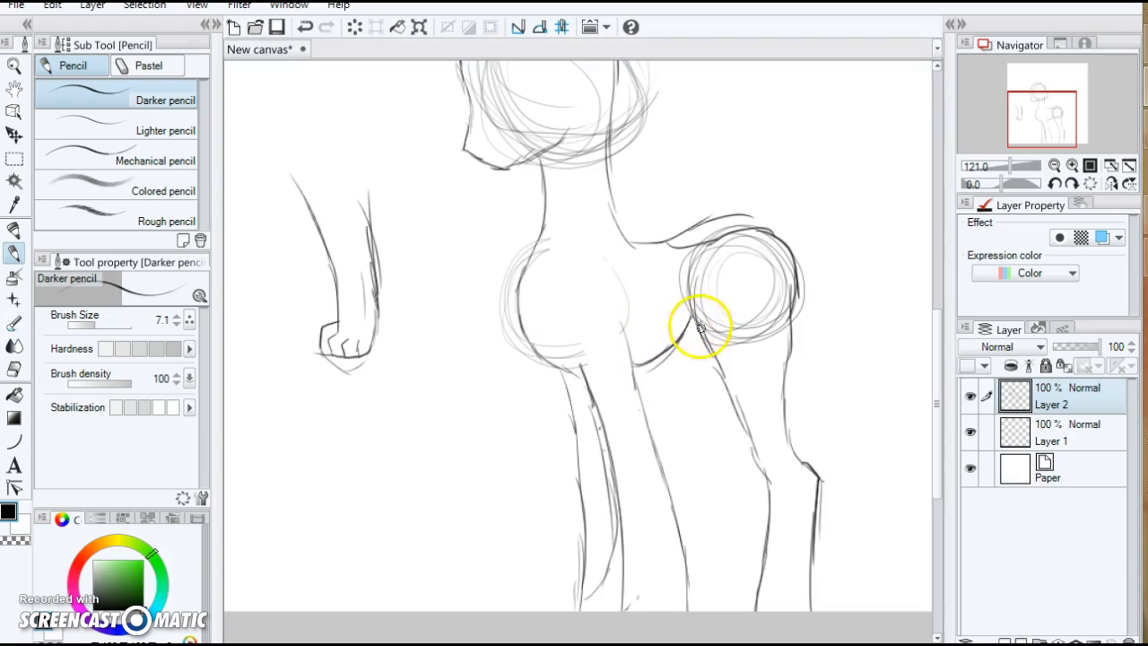
{"action": "mouse_move", "coordinate": [689, 363]}
{"action": "left_mouse_down"}
{"action": "mouse_move", "coordinate": [723, 412]}
{"action": "mouse_move", "coordinate": [743, 491]}
{"action": "mouse_move", "coordinate": [744, 468]}
{"action": "mouse_move", "coordinate": [743, 523]}
{"action": "mouse_move", "coordinate": [725, 603]}
{"action": "left_mouse_up"}
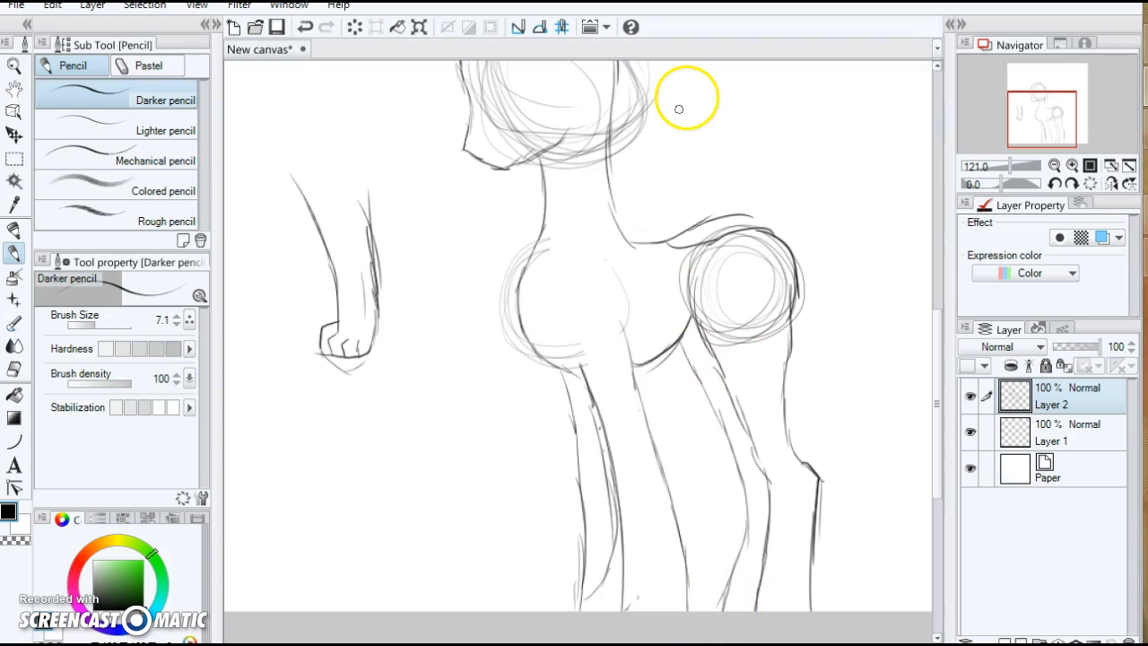
Step: Redraw the muzzle and jaw with a shorter snout, and erase the old snout outline in front of it
{"action": "scroll", "coordinate": [834, 197], "scroll_direction": "down", "scroll_amount": 3}
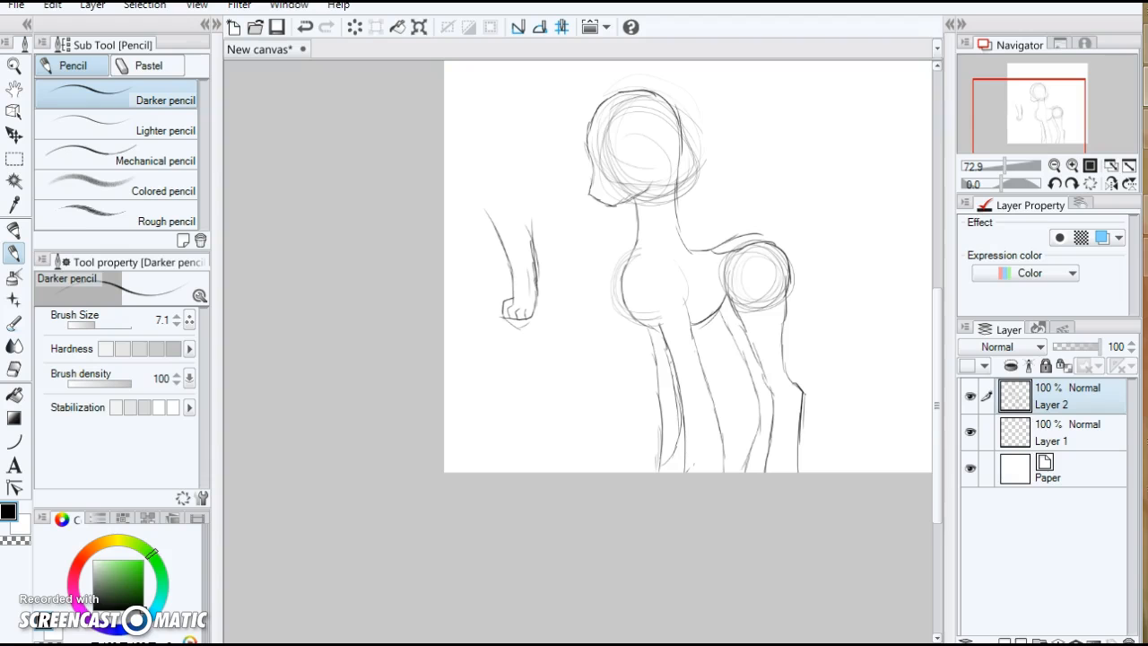
{"action": "scroll", "coordinate": [629, 147], "scroll_direction": "up", "scroll_amount": 4}
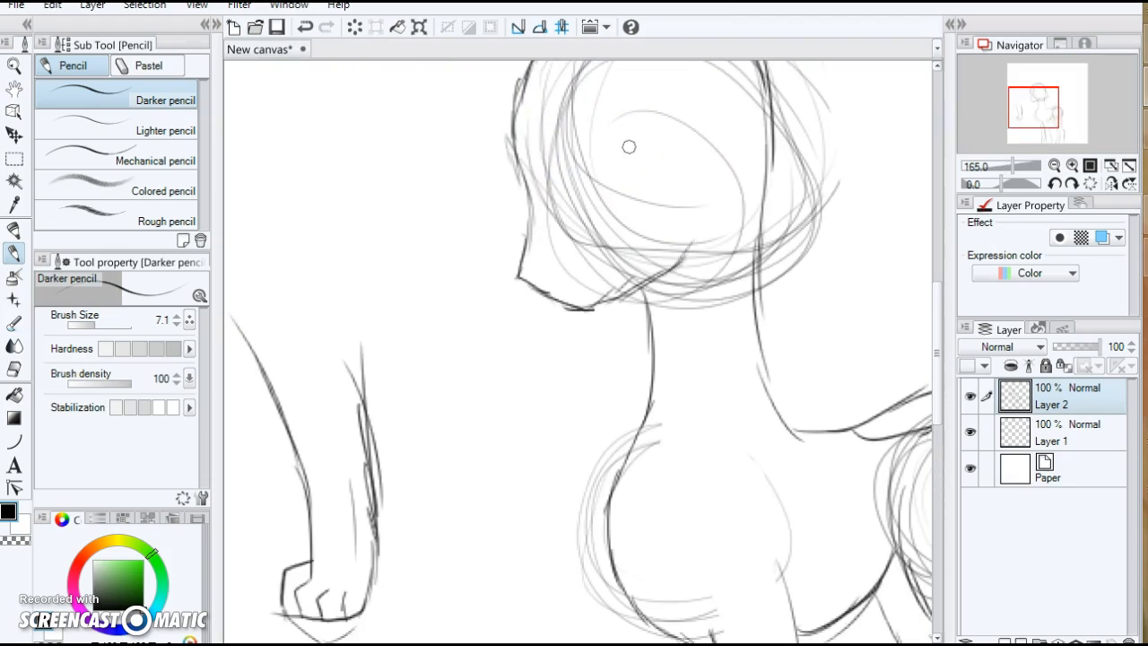
{"action": "mouse_move", "coordinate": [525, 170]}
{"action": "left_mouse_down"}
{"action": "mouse_move", "coordinate": [536, 260]}
{"action": "mouse_move", "coordinate": [552, 274]}
{"action": "mouse_move", "coordinate": [613, 276]}
{"action": "mouse_move", "coordinate": [644, 243]}
{"action": "left_mouse_up"}
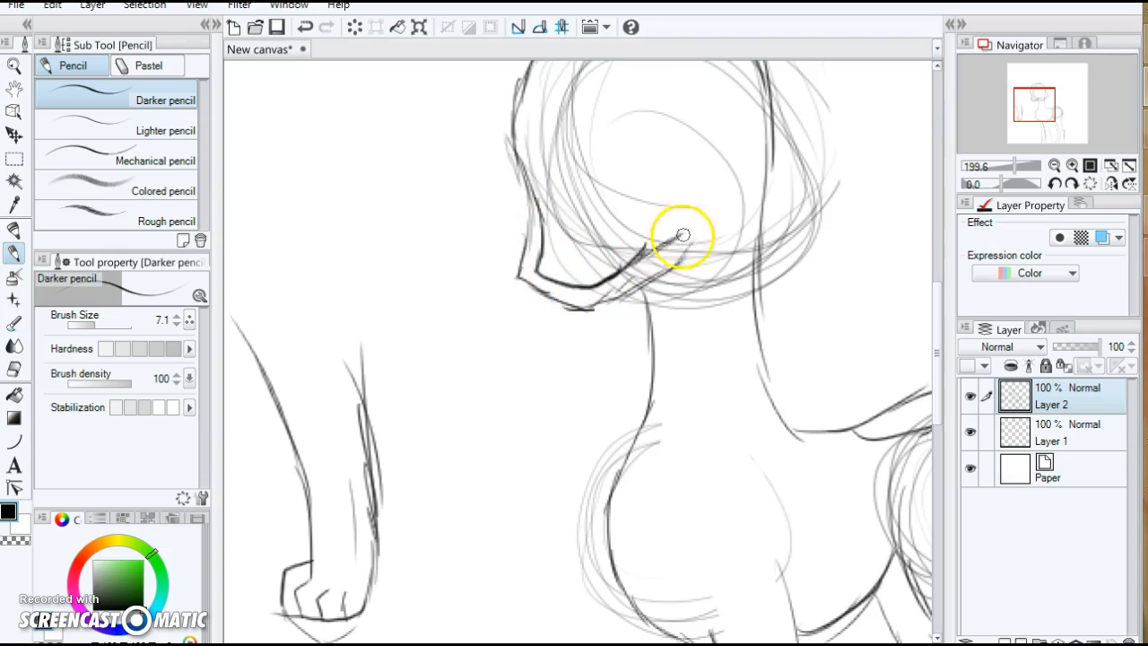
{"action": "mouse_move", "coordinate": [518, 275]}
{"action": "left_mouse_down"}
{"action": "mouse_move", "coordinate": [510, 236]}
{"action": "mouse_move", "coordinate": [521, 207]}
{"action": "left_mouse_up"}
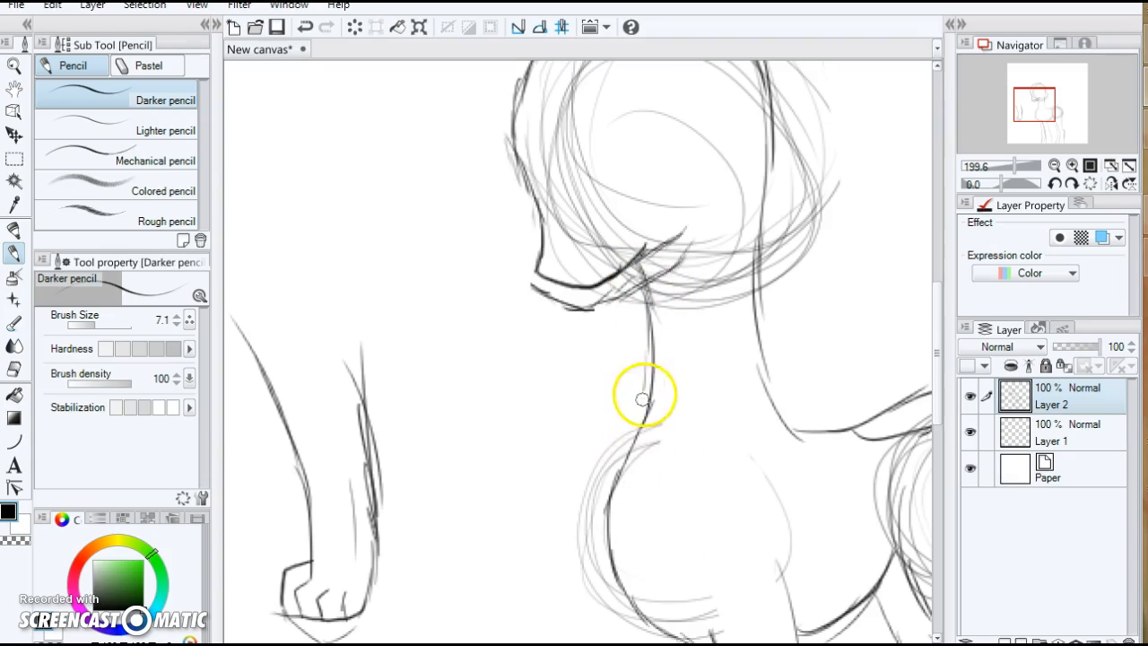
Step: Draw chest fur lines from the throat down through the chest circle, ending in a pointed tuft above the front leg
{"action": "mouse_move", "coordinate": [646, 385]}
{"action": "left_mouse_down"}
{"action": "mouse_move", "coordinate": [659, 563]}
{"action": "mouse_move", "coordinate": [687, 621]}
{"action": "left_mouse_up"}
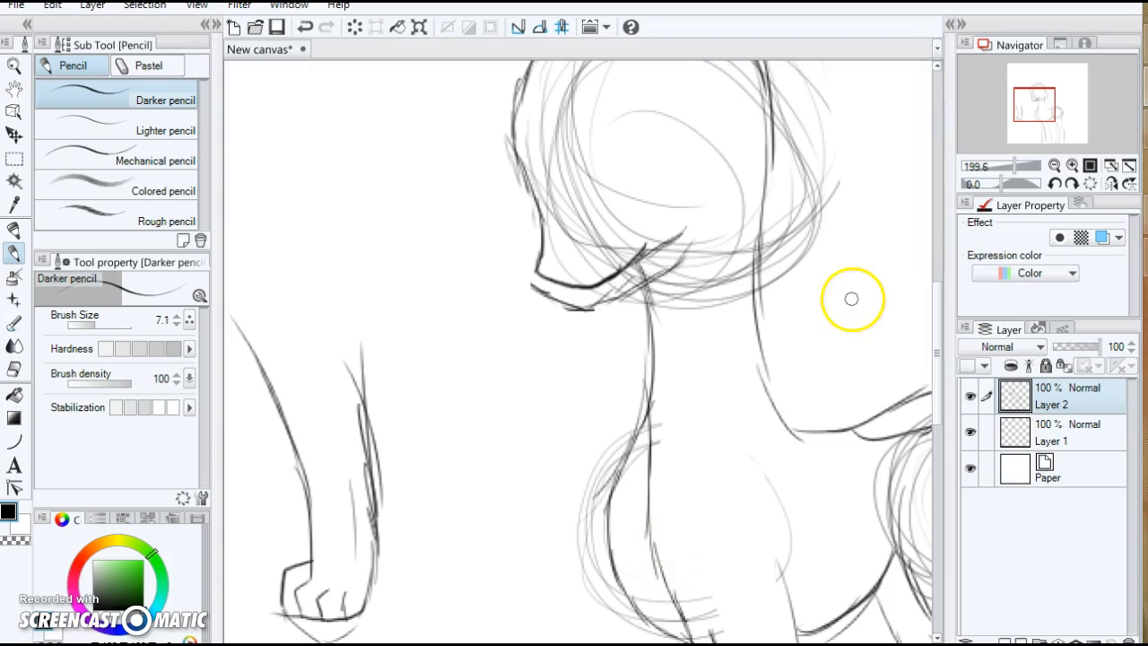
{"action": "scroll", "coordinate": [741, 349], "scroll_direction": "down", "scroll_amount": 1}
{"action": "scroll", "coordinate": [872, 439], "scroll_direction": "down", "scroll_amount": 1}
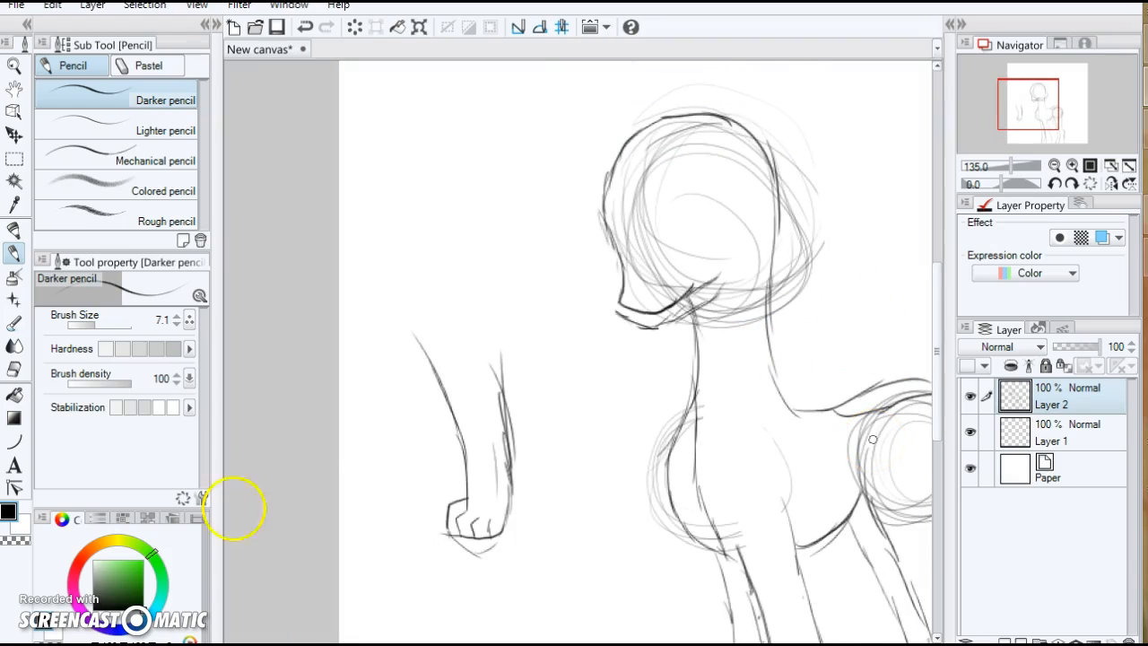
{"action": "scroll", "coordinate": [610, 476], "scroll_direction": "up", "scroll_amount": 2}
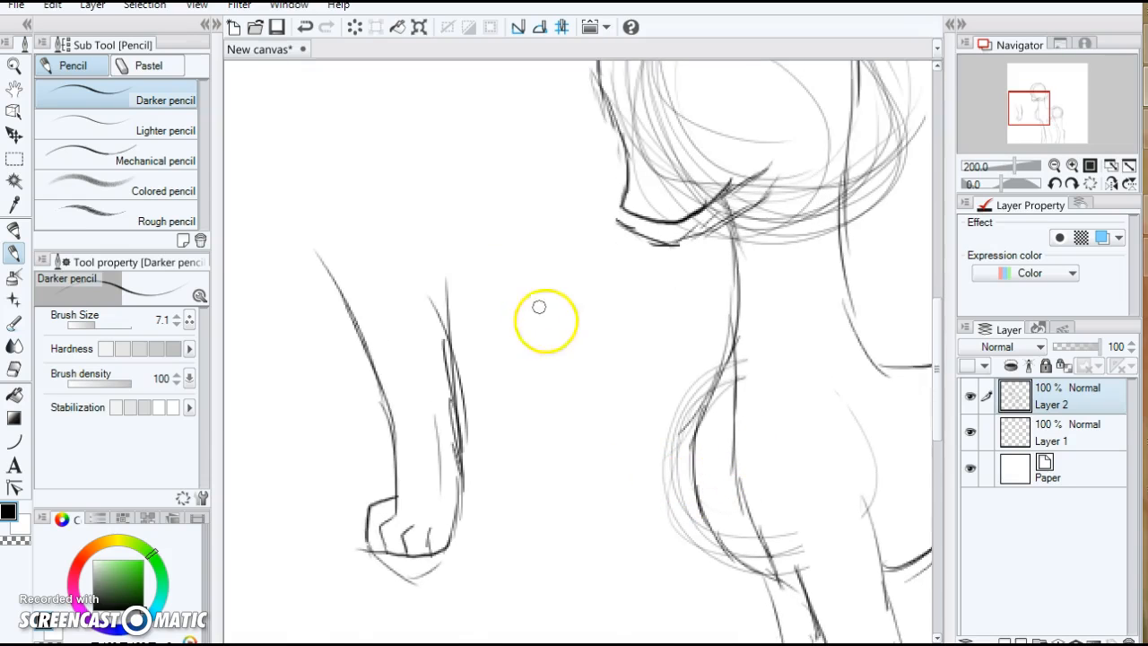
{"action": "mouse_move", "coordinate": [735, 341]}
{"action": "left_mouse_down"}
{"action": "mouse_move", "coordinate": [749, 437]}
{"action": "mouse_move", "coordinate": [741, 413]}
{"action": "mouse_move", "coordinate": [730, 550]}
{"action": "left_mouse_up"}
{"action": "mouse_move", "coordinate": [730, 551]}
{"action": "left_mouse_down"}
{"action": "mouse_move", "coordinate": [758, 561]}
{"action": "mouse_move", "coordinate": [774, 588]}
{"action": "left_mouse_up"}
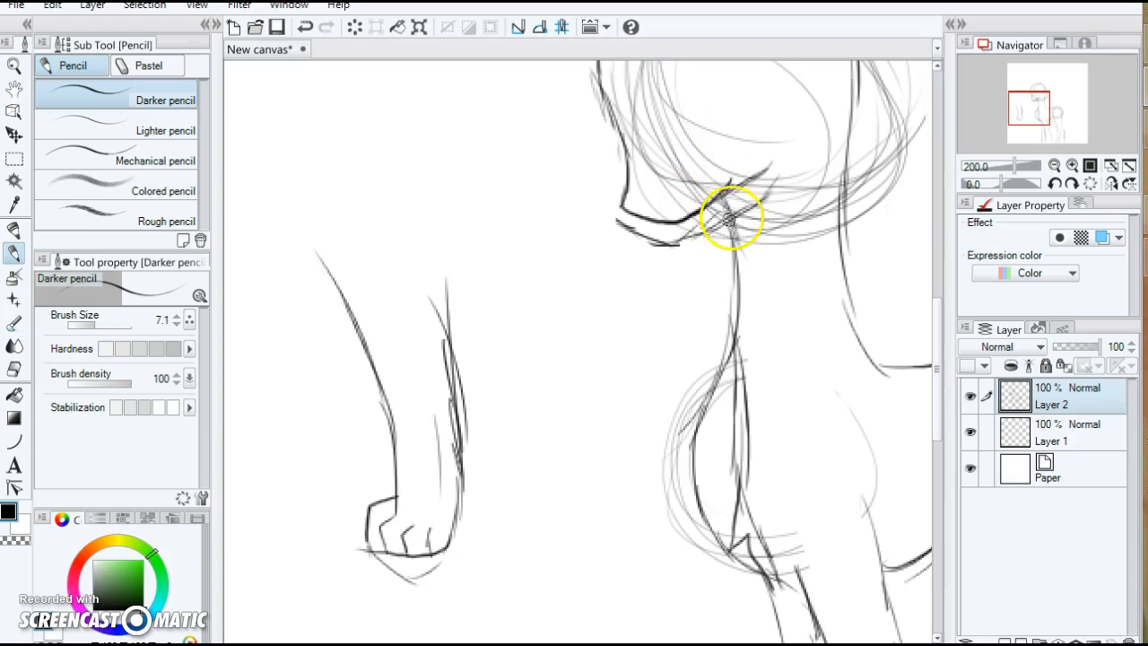
Step: Undo the stray stroke at the muzzle and shade a small dark nose at its tip
{"action": "mouse_move", "coordinate": [625, 205]}
{"action": "left_mouse_down"}
{"action": "mouse_move", "coordinate": [633, 184]}
{"action": "mouse_move", "coordinate": [648, 213]}
{"action": "mouse_move", "coordinate": [589, 198]}
{"action": "left_mouse_up"}
{"action": "left_click", "coordinate": [305, 27]}
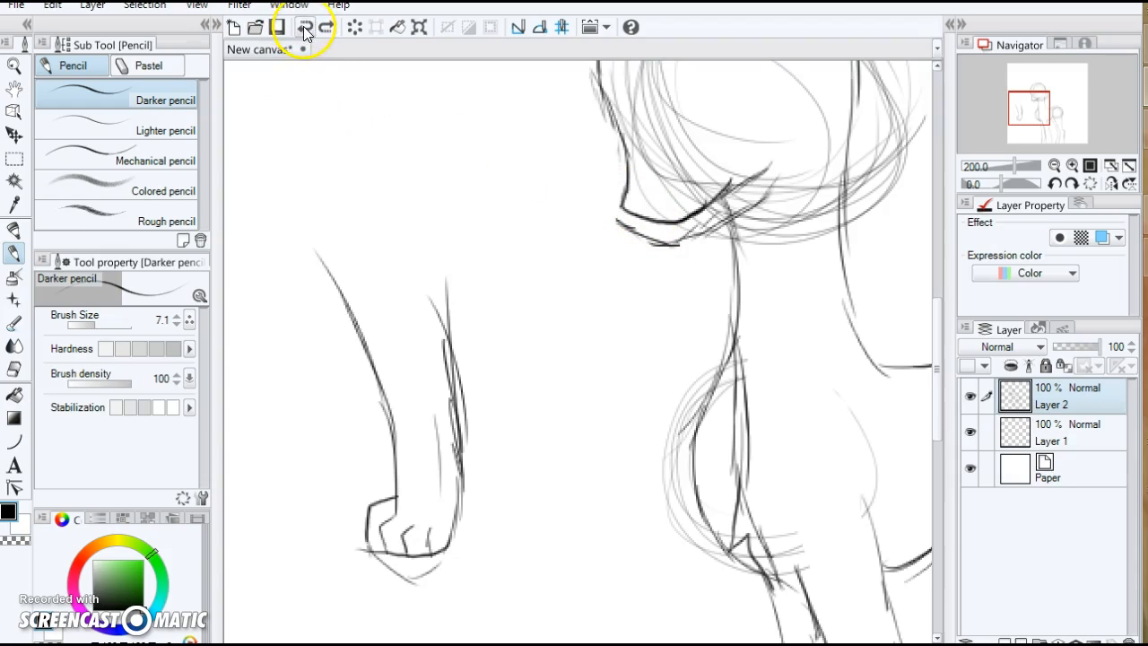
{"action": "scroll", "coordinate": [583, 213], "scroll_direction": "up", "scroll_amount": 2}
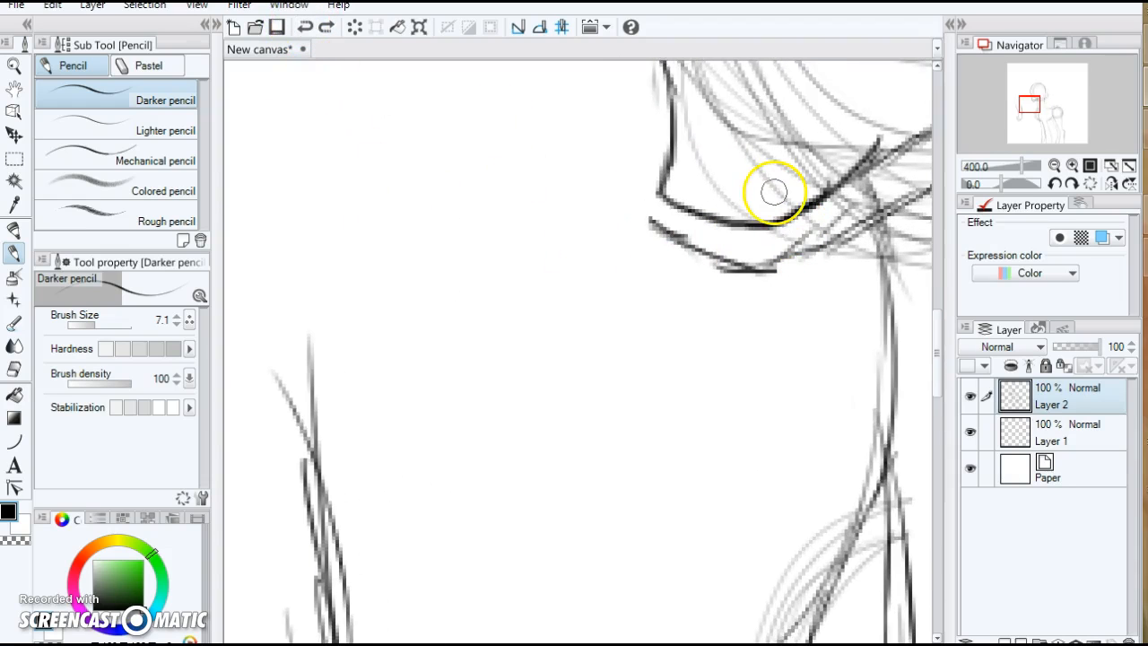
{"action": "mouse_move", "coordinate": [658, 150]}
{"action": "left_mouse_down"}
{"action": "mouse_move", "coordinate": [671, 187]}
{"action": "mouse_move", "coordinate": [662, 185]}
{"action": "mouse_move", "coordinate": [683, 160]}
{"action": "mouse_move", "coordinate": [675, 184]}
{"action": "mouse_move", "coordinate": [687, 204]}
{"action": "mouse_move", "coordinate": [671, 176]}
{"action": "mouse_move", "coordinate": [687, 145]}
{"action": "mouse_move", "coordinate": [674, 193]}
{"action": "mouse_move", "coordinate": [681, 186]}
{"action": "mouse_move", "coordinate": [709, 199]}
{"action": "left_mouse_up"}
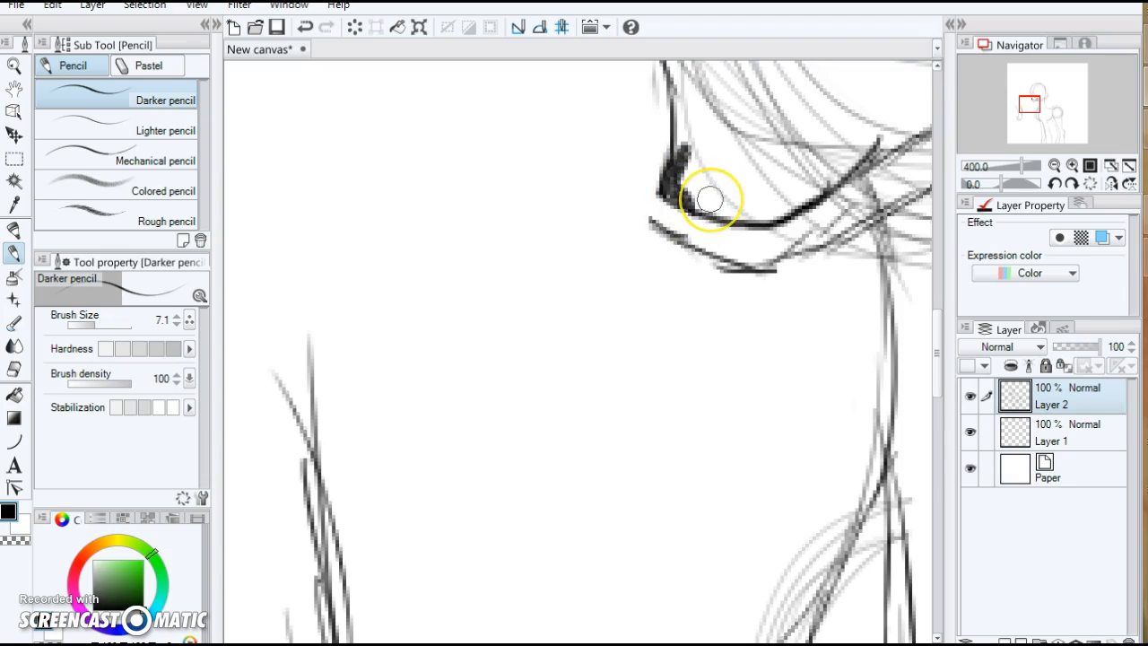
Step: Erase the remaining front chest circle lines and replace them with a pointed fur tuft sticking out from the chest
{"action": "scroll", "coordinate": [561, 346], "scroll_direction": "down", "scroll_amount": 4}
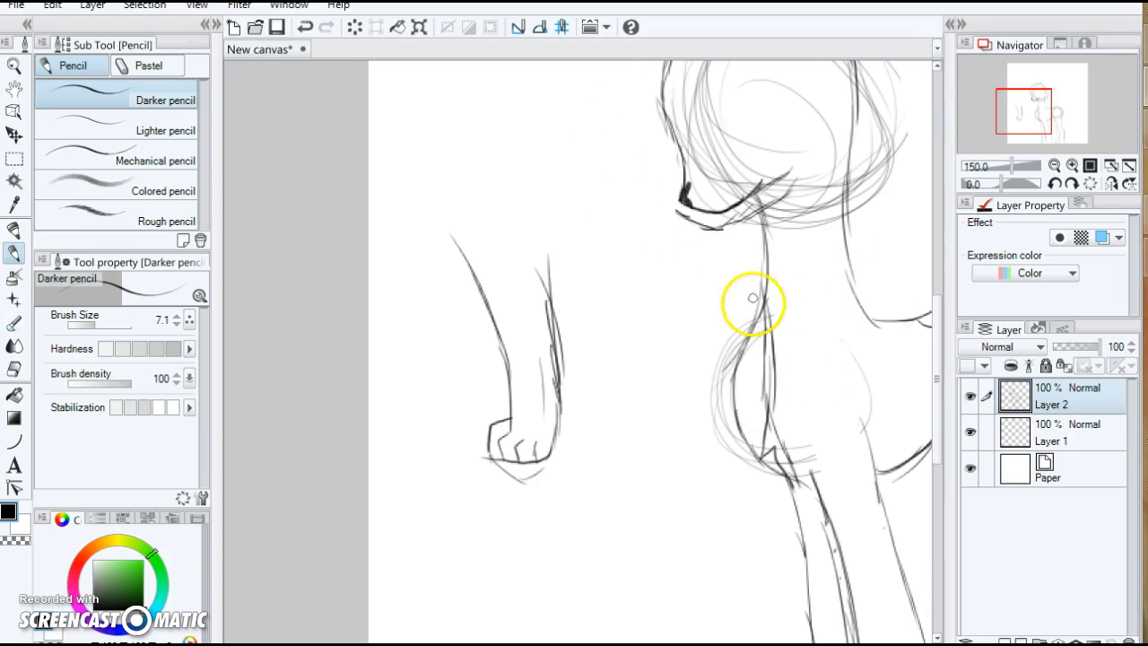
{"action": "mouse_move", "coordinate": [723, 348]}
{"action": "left_mouse_down"}
{"action": "mouse_move", "coordinate": [738, 476]}
{"action": "mouse_move", "coordinate": [750, 327]}
{"action": "mouse_move", "coordinate": [728, 385]}
{"action": "mouse_move", "coordinate": [748, 461]}
{"action": "mouse_move", "coordinate": [781, 324]}
{"action": "left_mouse_up"}
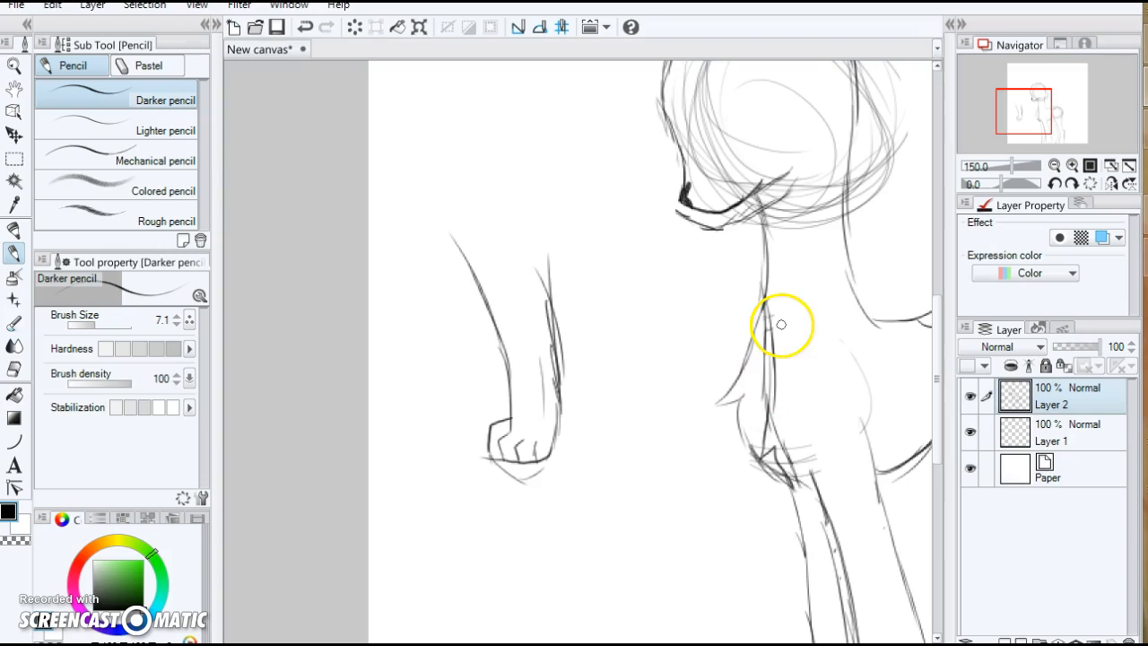
Step: Draw a tall pointed near ear on top of the head, redoing its front edge and curving its back edge down to the head
{"action": "mouse_move", "coordinate": [936, 334]}
{"action": "left_mouse_down"}
{"action": "mouse_move", "coordinate": [969, 242]}
{"action": "mouse_move", "coordinate": [936, 239]}
{"action": "left_mouse_up"}
{"action": "left_click_drag", "start_coordinate": [789, 288], "coordinate": [845, 204]}
{"action": "left_click_drag", "start_coordinate": [805, 264], "coordinate": [861, 168]}
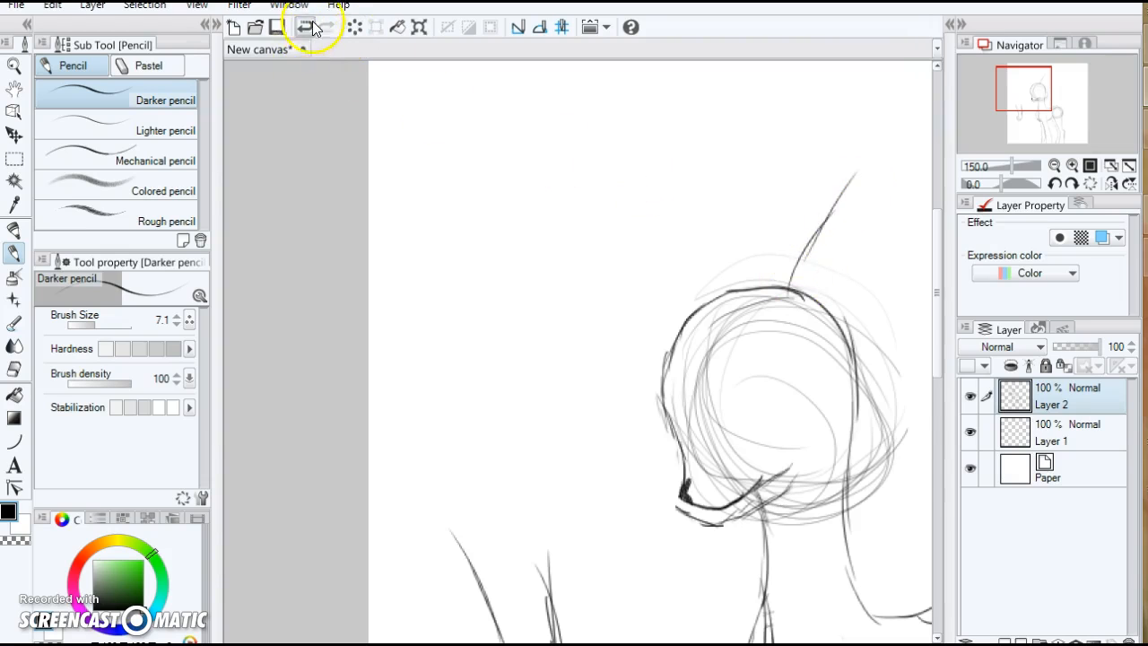
{"action": "mouse_move", "coordinate": [791, 288]}
{"action": "left_mouse_down"}
{"action": "mouse_move", "coordinate": [852, 191]}
{"action": "mouse_move", "coordinate": [837, 211]}
{"action": "left_mouse_up"}
{"action": "left_click_drag", "start_coordinate": [813, 248], "coordinate": [869, 174]}
{"action": "mouse_move", "coordinate": [798, 276]}
{"action": "left_mouse_down"}
{"action": "mouse_move", "coordinate": [867, 178]}
{"action": "mouse_move", "coordinate": [892, 249]}
{"action": "mouse_move", "coordinate": [870, 323]}
{"action": "left_mouse_up"}
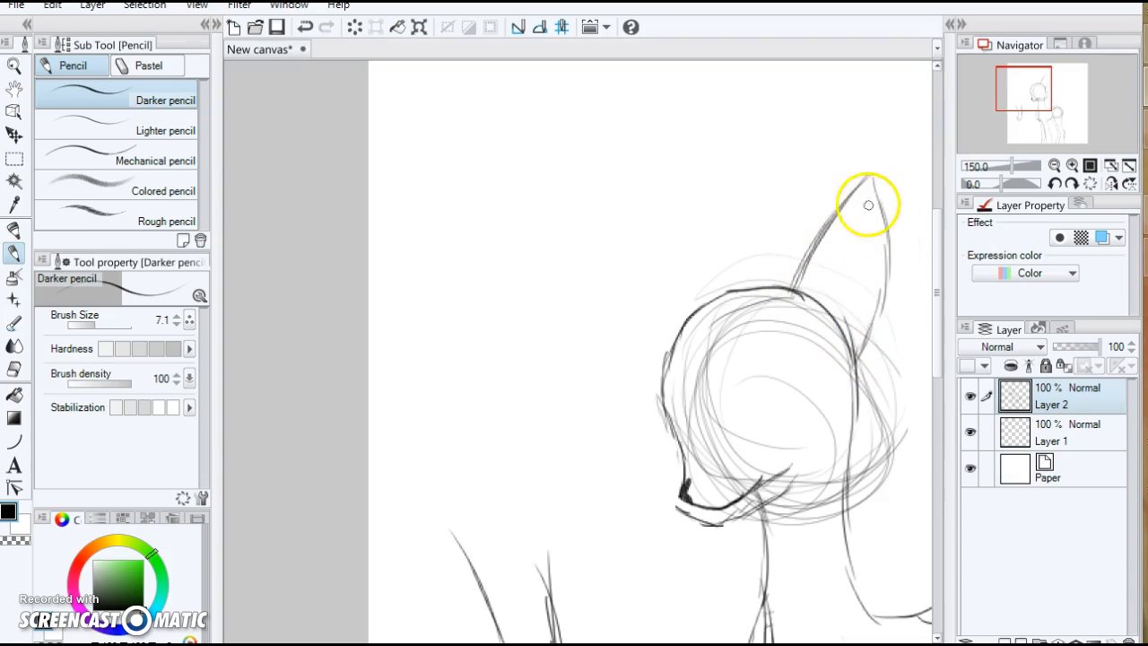
{"action": "mouse_move", "coordinate": [873, 177]}
{"action": "left_mouse_down"}
{"action": "mouse_move", "coordinate": [887, 226]}
{"action": "mouse_move", "coordinate": [878, 209]}
{"action": "mouse_move", "coordinate": [866, 328]}
{"action": "left_mouse_up"}
Step: Draw the pointed far ear at the front of the head and darken both of its edges
{"action": "mouse_move", "coordinate": [779, 287]}
{"action": "left_mouse_down"}
{"action": "mouse_move", "coordinate": [744, 230]}
{"action": "mouse_move", "coordinate": [741, 168]}
{"action": "mouse_move", "coordinate": [700, 238]}
{"action": "mouse_move", "coordinate": [700, 262]}
{"action": "left_mouse_up"}
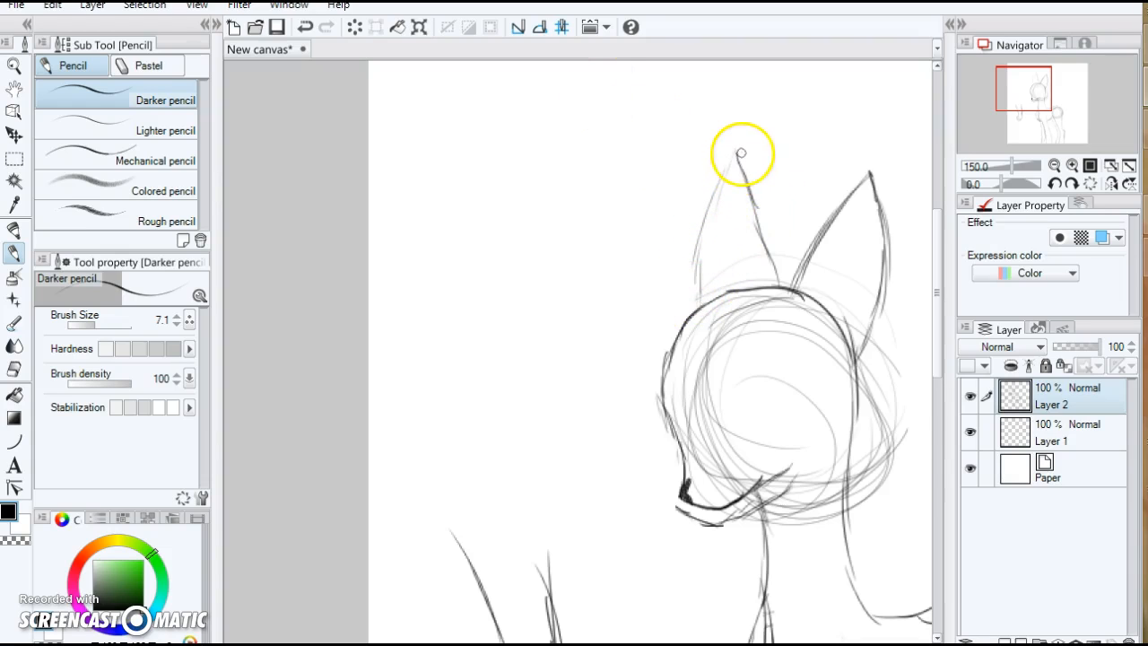
{"action": "left_click_drag", "start_coordinate": [740, 163], "coordinate": [770, 265]}
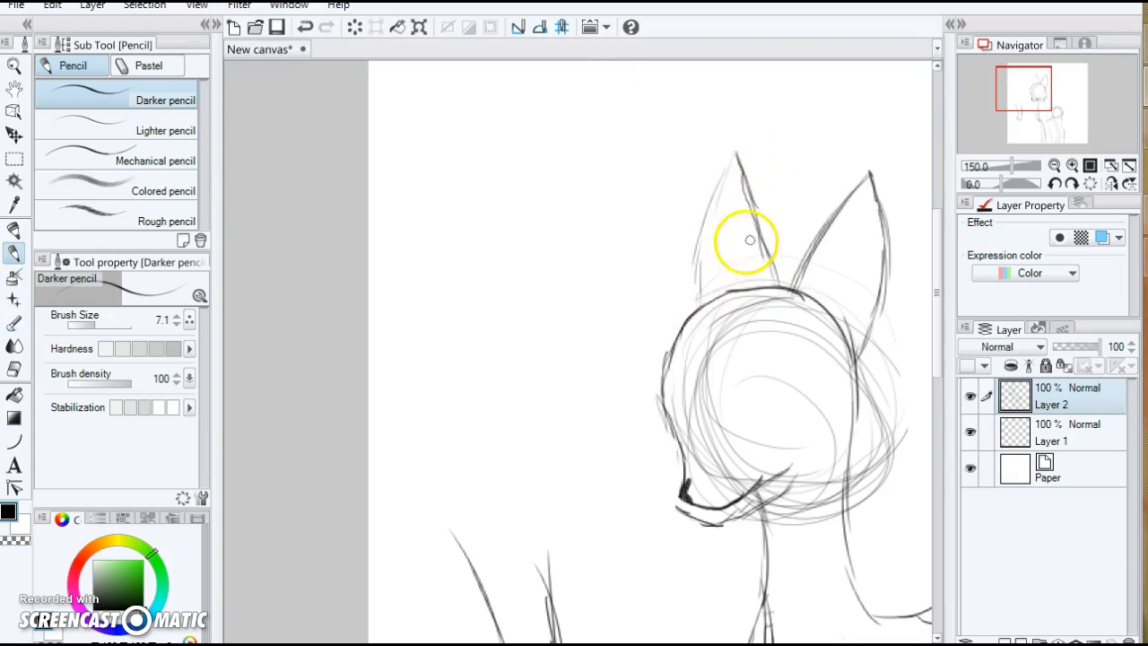
{"action": "mouse_move", "coordinate": [739, 158]}
{"action": "left_mouse_down"}
{"action": "mouse_move", "coordinate": [703, 213]}
{"action": "mouse_move", "coordinate": [698, 294]}
{"action": "left_mouse_up"}
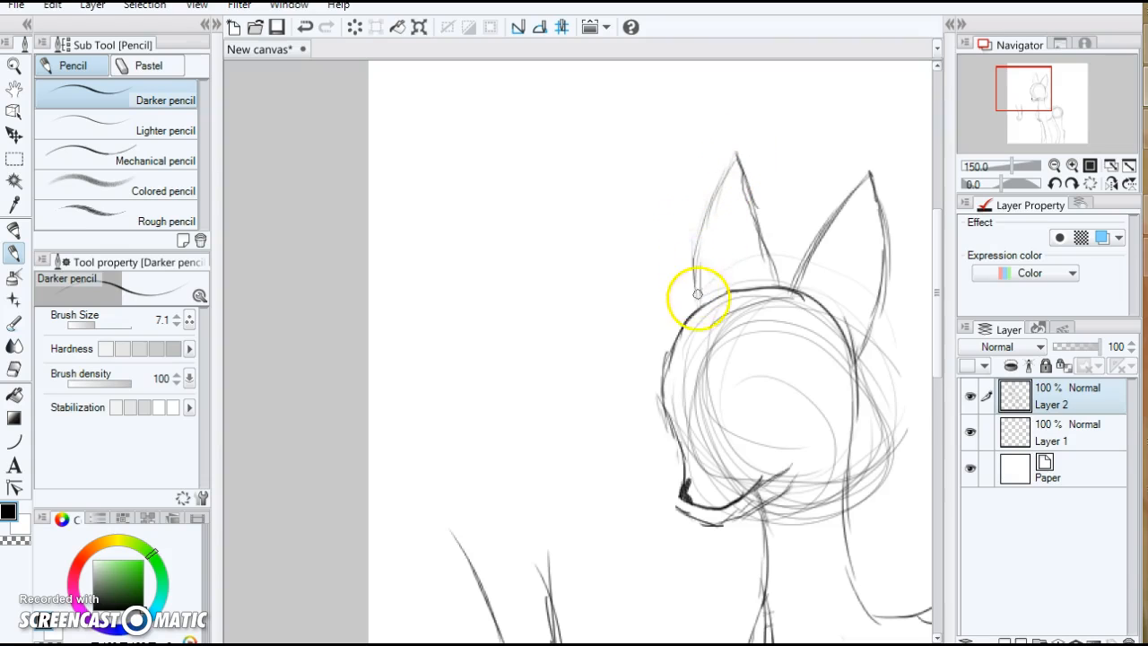
Step: Draw a spiky hair fringe sweeping forward over the forehead, and a hair line running from the near ear's base down the head
{"action": "mouse_move", "coordinate": [786, 273]}
{"action": "left_mouse_down"}
{"action": "mouse_move", "coordinate": [587, 319]}
{"action": "mouse_move", "coordinate": [638, 354]}
{"action": "mouse_move", "coordinate": [620, 376]}
{"action": "mouse_move", "coordinate": [627, 461]}
{"action": "mouse_move", "coordinate": [726, 381]}
{"action": "mouse_move", "coordinate": [700, 418]}
{"action": "mouse_move", "coordinate": [768, 352]}
{"action": "left_mouse_up"}
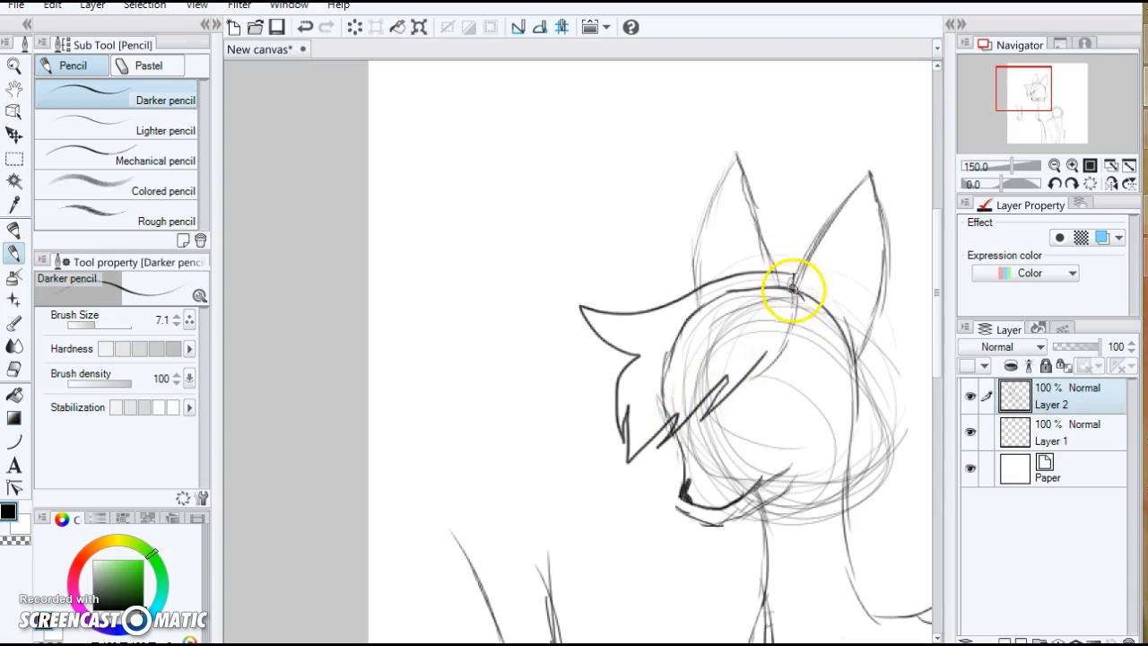
{"action": "left_click_drag", "start_coordinate": [793, 314], "coordinate": [837, 459]}
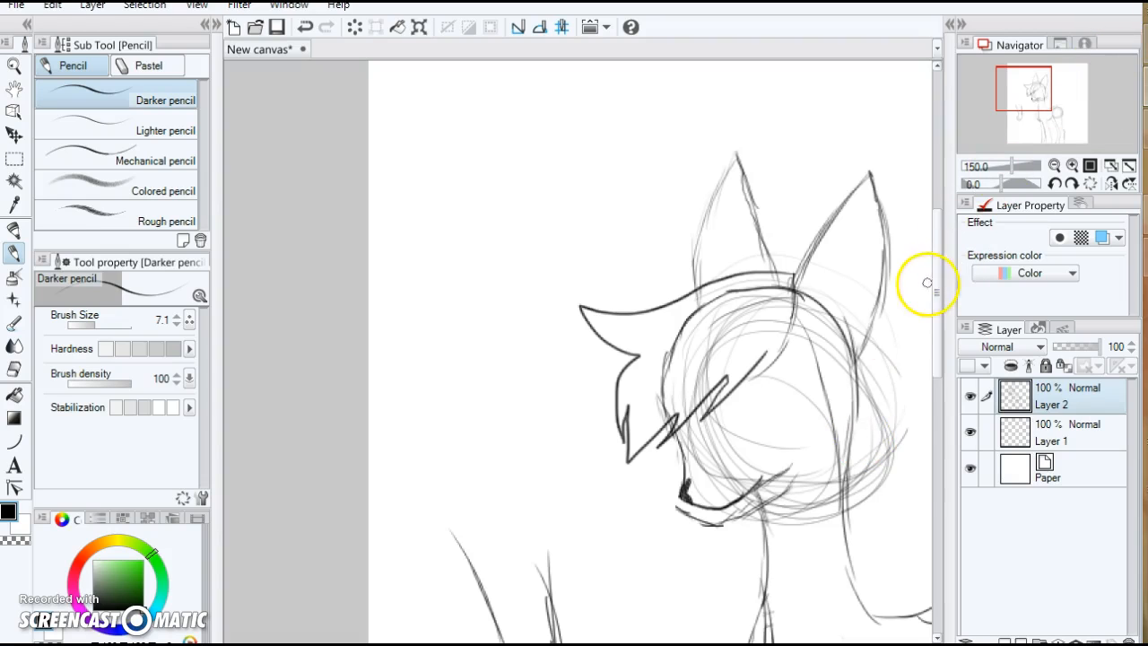
Step: Draw an angular eye with a shaded oval iris below the fringe, and add a small curved line above the mouth
{"action": "left_click_drag", "start_coordinate": [938, 286], "coordinate": [476, 358]}
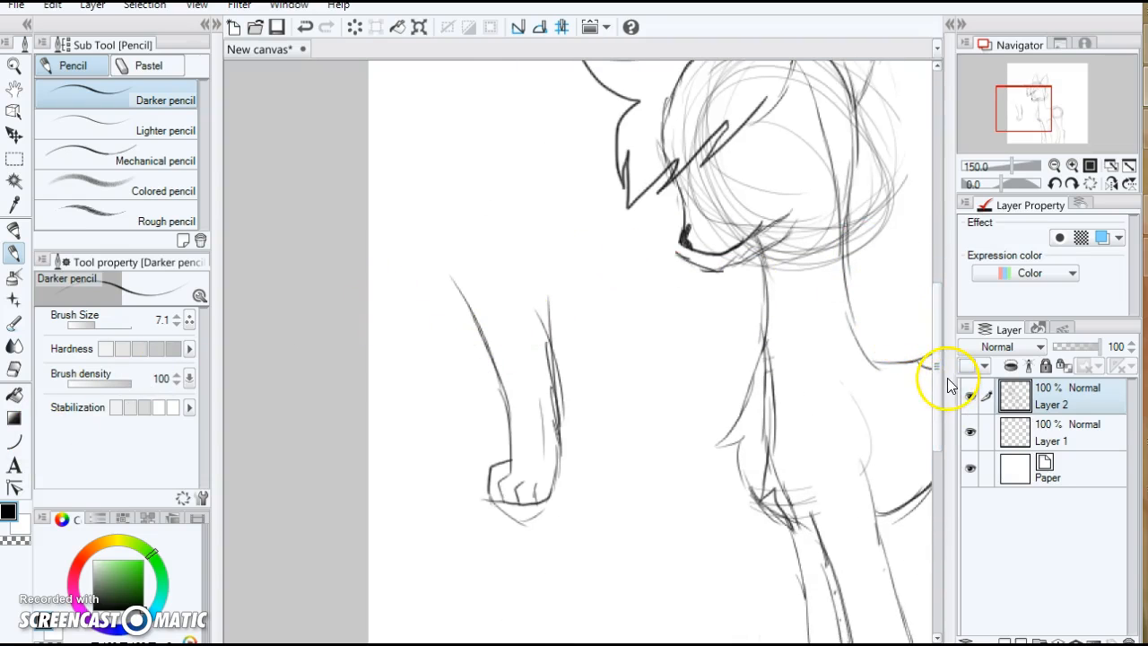
{"action": "left_click_drag", "start_coordinate": [939, 326], "coordinate": [948, 305]}
{"action": "scroll", "coordinate": [782, 320], "scroll_direction": "up", "scroll_amount": 3}
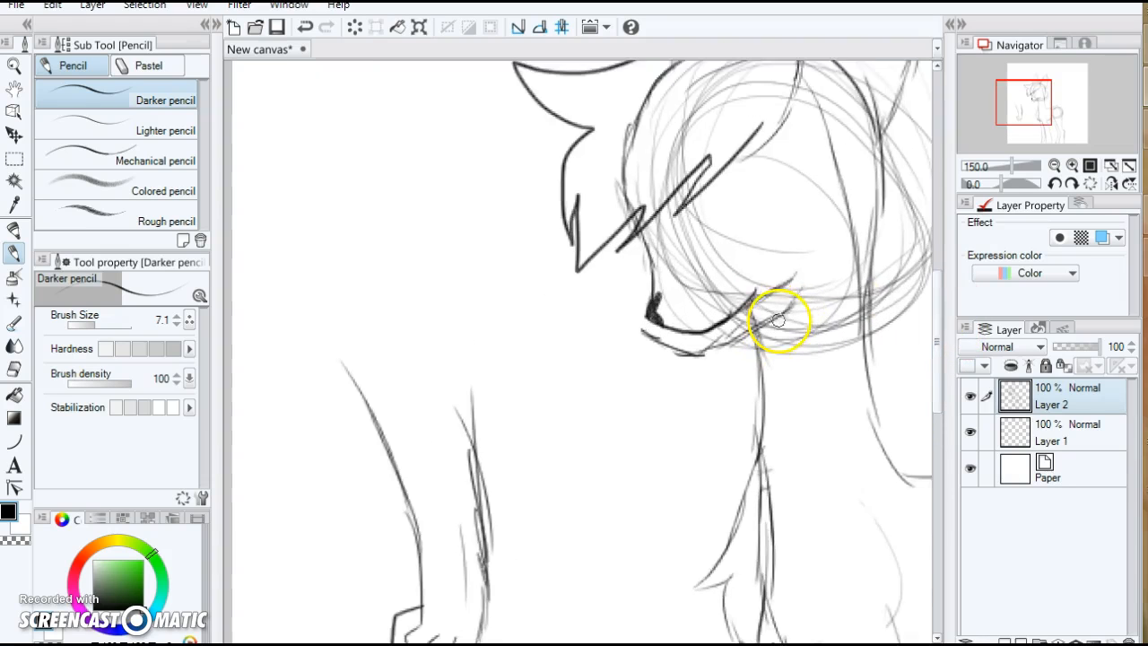
{"action": "scroll", "coordinate": [730, 159], "scroll_direction": "up", "scroll_amount": 3}
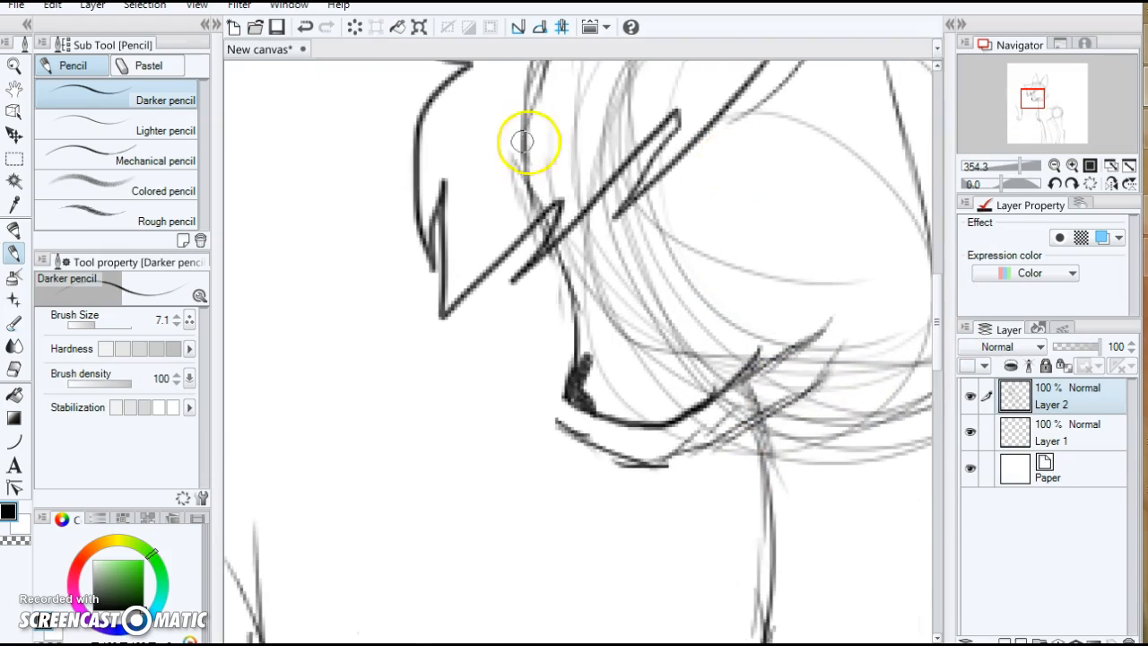
{"action": "mouse_move", "coordinate": [705, 183]}
{"action": "left_mouse_down"}
{"action": "mouse_move", "coordinate": [638, 204]}
{"action": "mouse_move", "coordinate": [661, 185]}
{"action": "mouse_move", "coordinate": [604, 249]}
{"action": "mouse_move", "coordinate": [654, 197]}
{"action": "mouse_move", "coordinate": [696, 186]}
{"action": "mouse_move", "coordinate": [697, 261]}
{"action": "mouse_move", "coordinate": [642, 307]}
{"action": "left_mouse_up"}
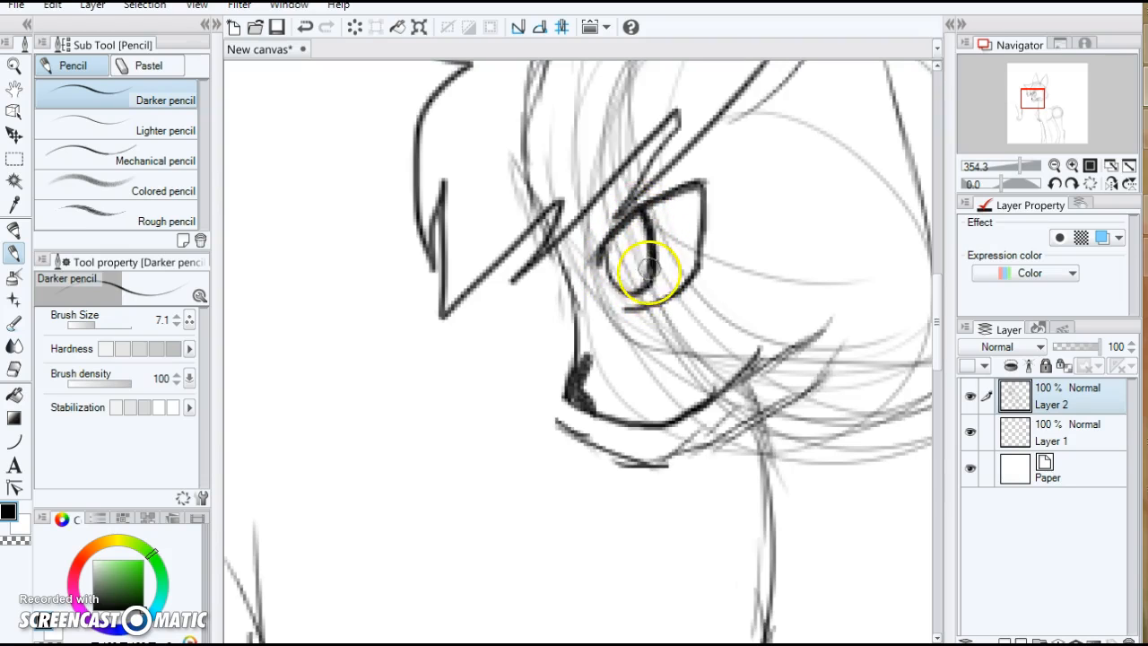
{"action": "mouse_move", "coordinate": [606, 238]}
{"action": "left_mouse_down"}
{"action": "mouse_move", "coordinate": [623, 274]}
{"action": "mouse_move", "coordinate": [651, 263]}
{"action": "mouse_move", "coordinate": [608, 266]}
{"action": "mouse_move", "coordinate": [634, 241]}
{"action": "mouse_move", "coordinate": [637, 259]}
{"action": "left_mouse_up"}
{"action": "mouse_move", "coordinate": [659, 390]}
{"action": "left_mouse_down"}
{"action": "mouse_move", "coordinate": [635, 410]}
{"action": "mouse_move", "coordinate": [669, 389]}
{"action": "left_mouse_up"}
{"action": "mouse_move", "coordinate": [712, 316]}
{"action": "left_mouse_down"}
{"action": "mouse_move", "coordinate": [736, 77]}
{"action": "mouse_move", "coordinate": [731, 171]}
{"action": "mouse_move", "coordinate": [755, 211]}
{"action": "left_mouse_up"}
Step: Draw three small round freckles on the cheek below the eye
{"action": "scroll", "coordinate": [755, 212], "scroll_direction": "up", "scroll_amount": 5}
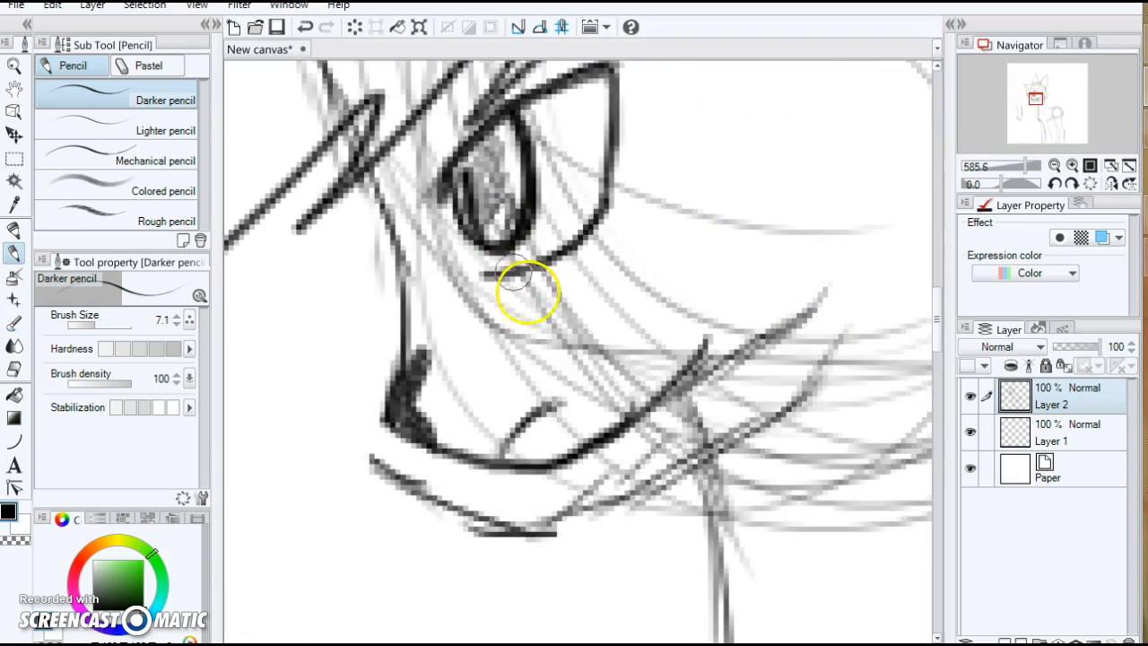
{"action": "mouse_move", "coordinate": [516, 309]}
{"action": "left_mouse_down"}
{"action": "mouse_move", "coordinate": [512, 333]}
{"action": "mouse_move", "coordinate": [577, 290]}
{"action": "left_mouse_up"}
{"action": "mouse_move", "coordinate": [610, 244]}
{"action": "left_mouse_down"}
{"action": "mouse_move", "coordinate": [621, 278]}
{"action": "mouse_move", "coordinate": [627, 245]}
{"action": "left_mouse_up"}
Step: Erase the inner fur lines and tuft point running down the middle of the chest
{"action": "scroll", "coordinate": [635, 193], "scroll_direction": "down", "scroll_amount": 6}
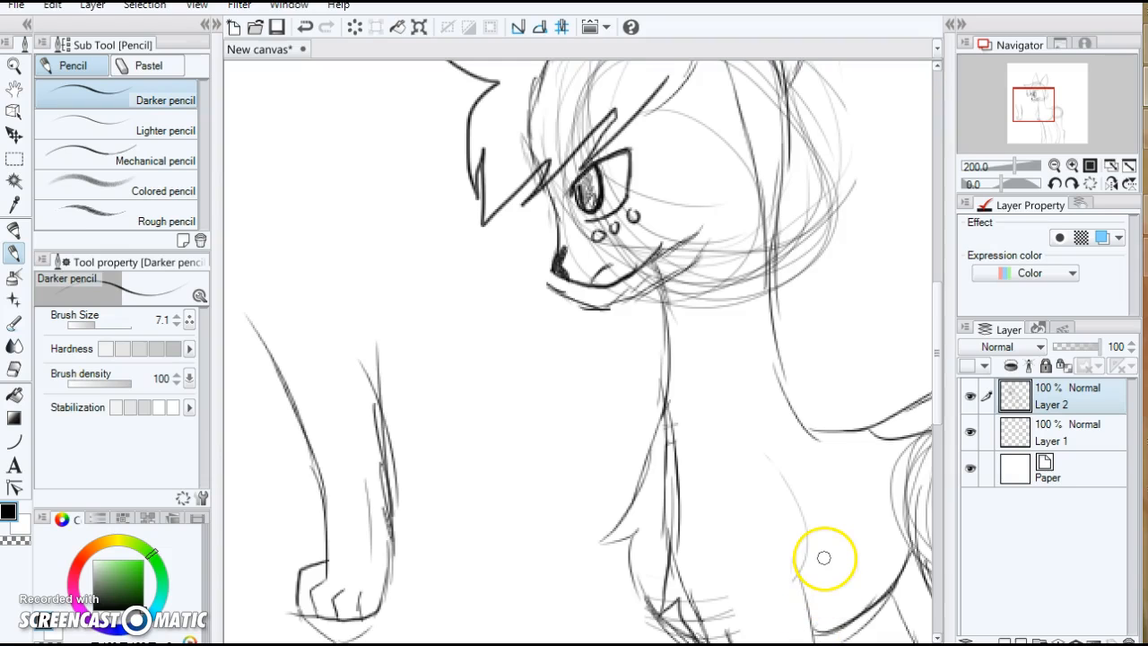
{"action": "mouse_move", "coordinate": [687, 494]}
{"action": "left_mouse_down"}
{"action": "mouse_move", "coordinate": [659, 479]}
{"action": "mouse_move", "coordinate": [677, 509]}
{"action": "mouse_move", "coordinate": [690, 609]}
{"action": "left_mouse_up"}
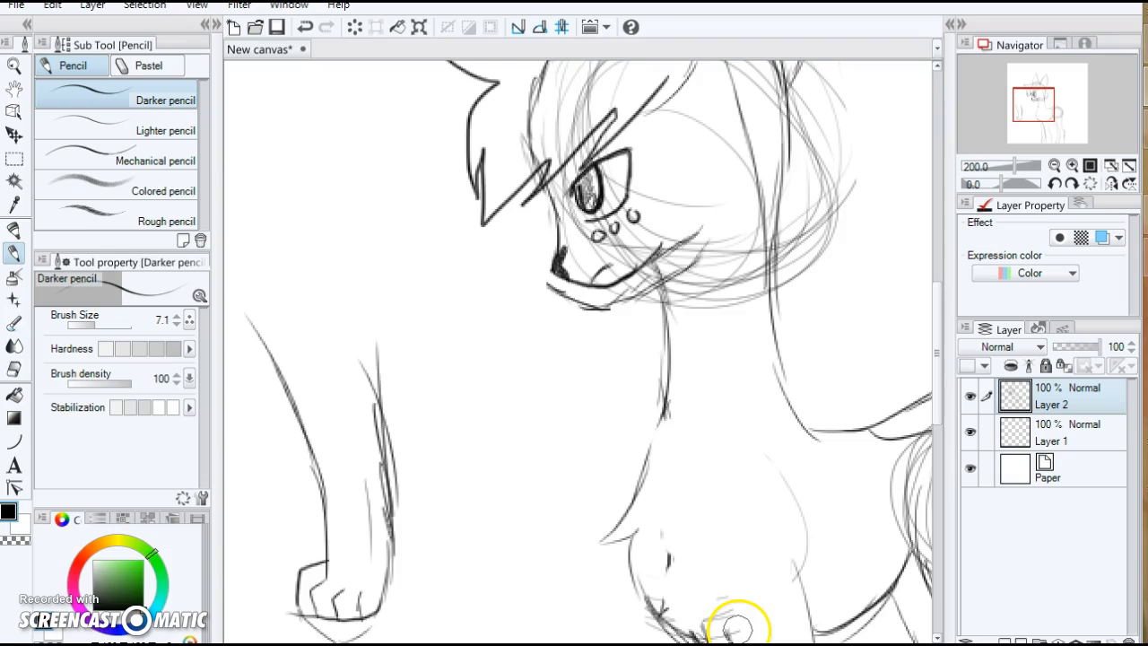
Step: Draw a bow at the throat with a central knot, two large loops and two long ribbon tails hanging over the chest
{"action": "mouse_move", "coordinate": [666, 389]}
{"action": "left_mouse_down"}
{"action": "mouse_move", "coordinate": [665, 448]}
{"action": "mouse_move", "coordinate": [658, 424]}
{"action": "mouse_move", "coordinate": [634, 516]}
{"action": "left_mouse_up"}
{"action": "mouse_move", "coordinate": [642, 415]}
{"action": "left_mouse_down"}
{"action": "mouse_move", "coordinate": [700, 380]}
{"action": "mouse_move", "coordinate": [706, 431]}
{"action": "mouse_move", "coordinate": [687, 447]}
{"action": "mouse_move", "coordinate": [654, 431]}
{"action": "mouse_move", "coordinate": [646, 405]}
{"action": "mouse_move", "coordinate": [630, 425]}
{"action": "mouse_move", "coordinate": [656, 457]}
{"action": "mouse_move", "coordinate": [686, 437]}
{"action": "mouse_move", "coordinate": [704, 418]}
{"action": "mouse_move", "coordinate": [695, 381]}
{"action": "mouse_move", "coordinate": [720, 315]}
{"action": "mouse_move", "coordinate": [699, 364]}
{"action": "mouse_move", "coordinate": [762, 275]}
{"action": "mouse_move", "coordinate": [758, 283]}
{"action": "mouse_move", "coordinate": [804, 257]}
{"action": "mouse_move", "coordinate": [834, 335]}
{"action": "mouse_move", "coordinate": [820, 416]}
{"action": "mouse_move", "coordinate": [729, 441]}
{"action": "mouse_move", "coordinate": [702, 432]}
{"action": "mouse_move", "coordinate": [698, 357]}
{"action": "mouse_move", "coordinate": [741, 296]}
{"action": "mouse_move", "coordinate": [803, 261]}
{"action": "mouse_move", "coordinate": [713, 341]}
{"action": "mouse_move", "coordinate": [692, 393]}
{"action": "mouse_move", "coordinate": [750, 278]}
{"action": "left_mouse_up"}
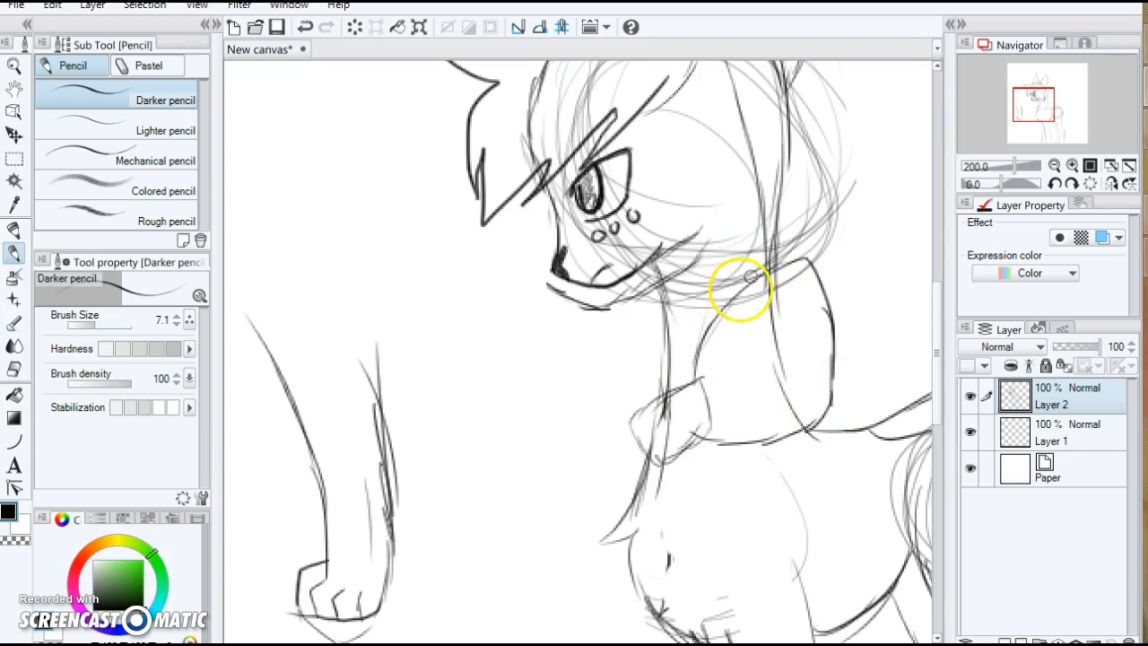
{"action": "mouse_move", "coordinate": [692, 442]}
{"action": "left_mouse_down"}
{"action": "mouse_move", "coordinate": [652, 389]}
{"action": "mouse_move", "coordinate": [602, 359]}
{"action": "mouse_move", "coordinate": [614, 346]}
{"action": "mouse_move", "coordinate": [539, 328]}
{"action": "mouse_move", "coordinate": [552, 423]}
{"action": "mouse_move", "coordinate": [582, 468]}
{"action": "mouse_move", "coordinate": [622, 471]}
{"action": "mouse_move", "coordinate": [675, 432]}
{"action": "mouse_move", "coordinate": [685, 448]}
{"action": "mouse_move", "coordinate": [668, 610]}
{"action": "left_mouse_up"}
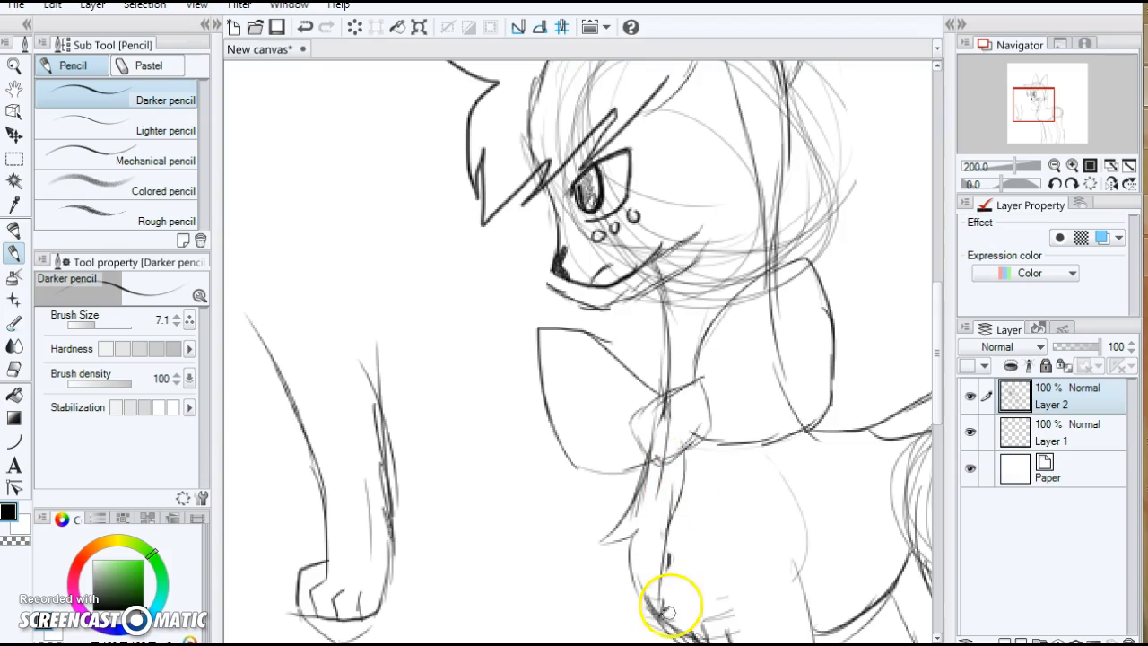
{"action": "scroll", "coordinate": [928, 313], "scroll_direction": "down", "scroll_amount": 4}
{"action": "mouse_move", "coordinate": [682, 295]}
{"action": "left_mouse_down"}
{"action": "mouse_move", "coordinate": [644, 432]}
{"action": "mouse_move", "coordinate": [662, 388]}
{"action": "mouse_move", "coordinate": [597, 553]}
{"action": "mouse_move", "coordinate": [614, 499]}
{"action": "mouse_move", "coordinate": [617, 549]}
{"action": "mouse_move", "coordinate": [604, 509]}
{"action": "mouse_move", "coordinate": [632, 599]}
{"action": "mouse_move", "coordinate": [624, 591]}
{"action": "mouse_move", "coordinate": [642, 615]}
{"action": "mouse_move", "coordinate": [666, 590]}
{"action": "mouse_move", "coordinate": [656, 595]}
{"action": "mouse_move", "coordinate": [664, 508]}
{"action": "mouse_move", "coordinate": [661, 552]}
{"action": "mouse_move", "coordinate": [693, 419]}
{"action": "mouse_move", "coordinate": [665, 496]}
{"action": "mouse_move", "coordinate": [725, 376]}
{"action": "mouse_move", "coordinate": [715, 304]}
{"action": "mouse_move", "coordinate": [687, 275]}
{"action": "mouse_move", "coordinate": [651, 312]}
{"action": "mouse_move", "coordinate": [643, 364]}
{"action": "mouse_move", "coordinate": [559, 550]}
{"action": "mouse_move", "coordinate": [585, 426]}
{"action": "mouse_move", "coordinate": [610, 435]}
{"action": "mouse_move", "coordinate": [599, 488]}
{"action": "mouse_move", "coordinate": [587, 472]}
{"action": "mouse_move", "coordinate": [578, 488]}
{"action": "mouse_move", "coordinate": [593, 606]}
{"action": "mouse_move", "coordinate": [601, 602]}
{"action": "left_mouse_up"}
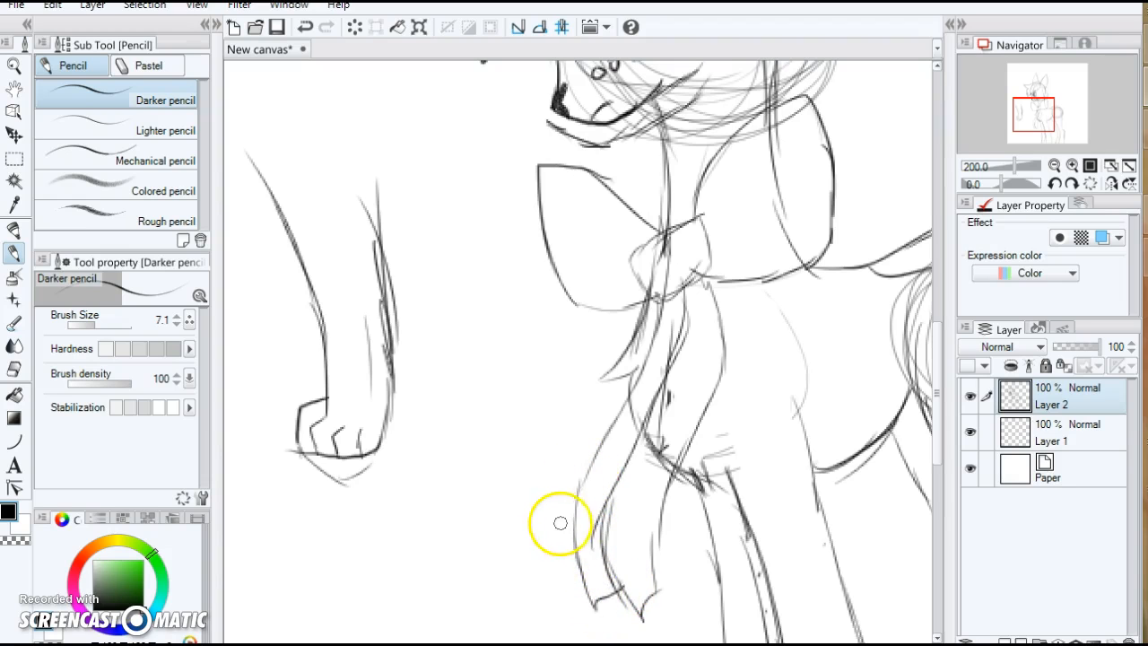
{"action": "scroll", "coordinate": [544, 248], "scroll_direction": "down", "scroll_amount": 2}
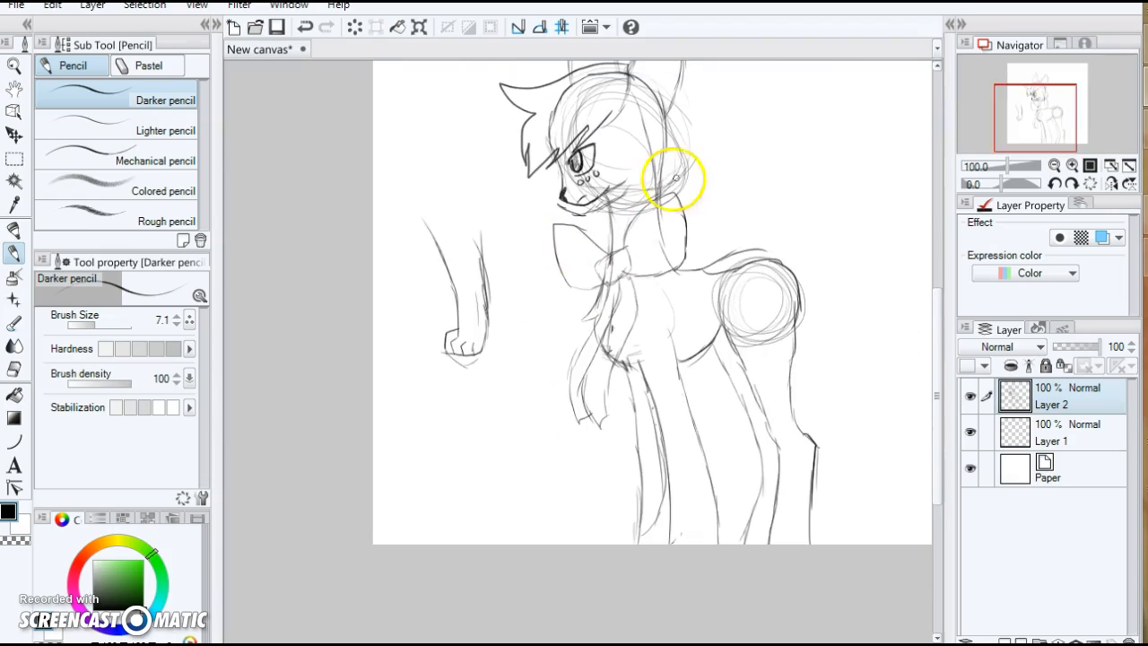
{"action": "mouse_move", "coordinate": [765, 260]}
{"action": "left_mouse_down"}
{"action": "mouse_move", "coordinate": [810, 195]}
{"action": "mouse_move", "coordinate": [846, 240]}
{"action": "mouse_move", "coordinate": [887, 313]}
{"action": "mouse_move", "coordinate": [890, 386]}
{"action": "mouse_move", "coordinate": [930, 538]}
{"action": "mouse_move", "coordinate": [897, 532]}
{"action": "mouse_move", "coordinate": [843, 488]}
{"action": "mouse_move", "coordinate": [791, 291]}
{"action": "left_mouse_up"}
{"action": "left_click_drag", "start_coordinate": [893, 236], "coordinate": [898, 234]}
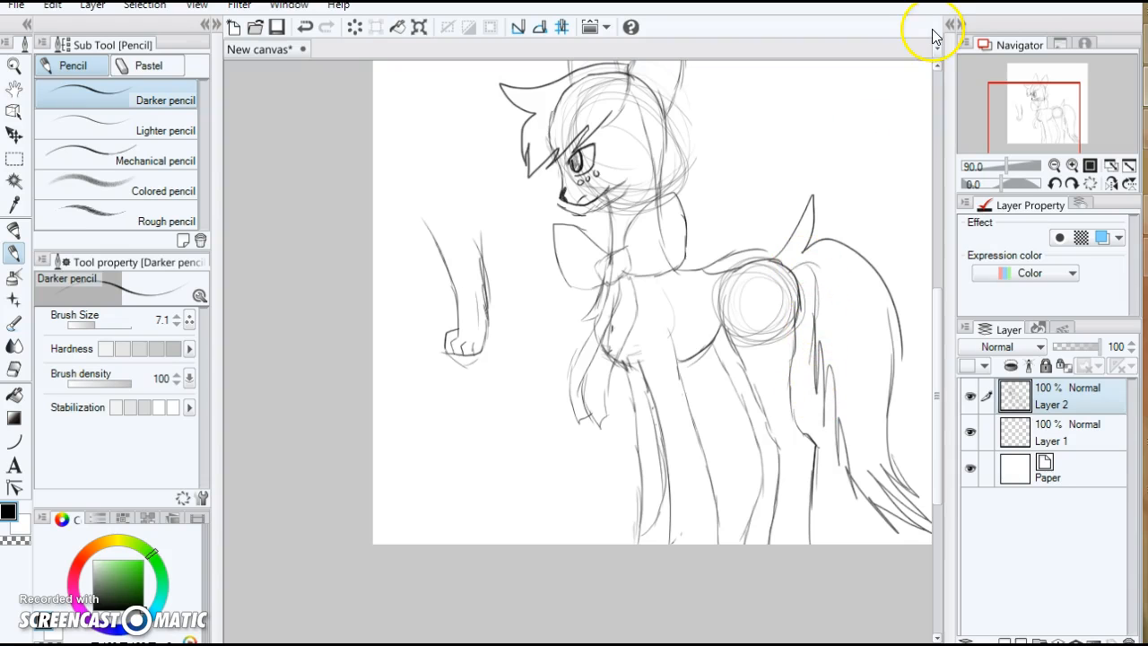
{"action": "scroll", "coordinate": [790, 301], "scroll_direction": "up", "scroll_amount": 5}
{"action": "scroll", "coordinate": [688, 376], "scroll_direction": "down", "scroll_amount": 4}
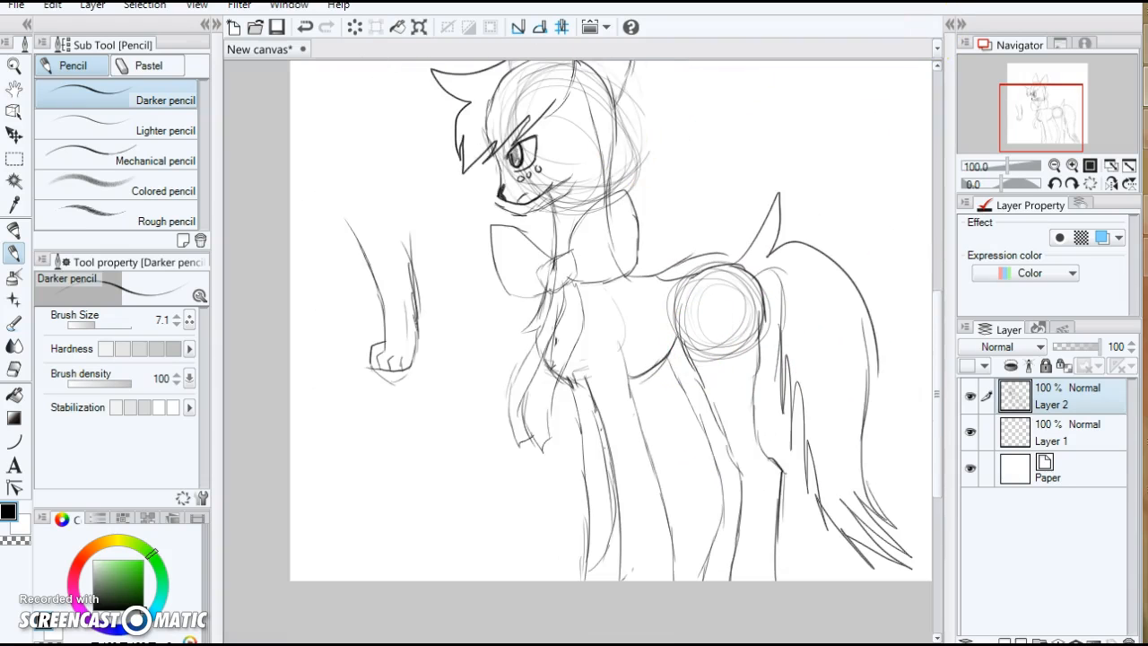
{"action": "left_click", "coordinate": [306, 27]}
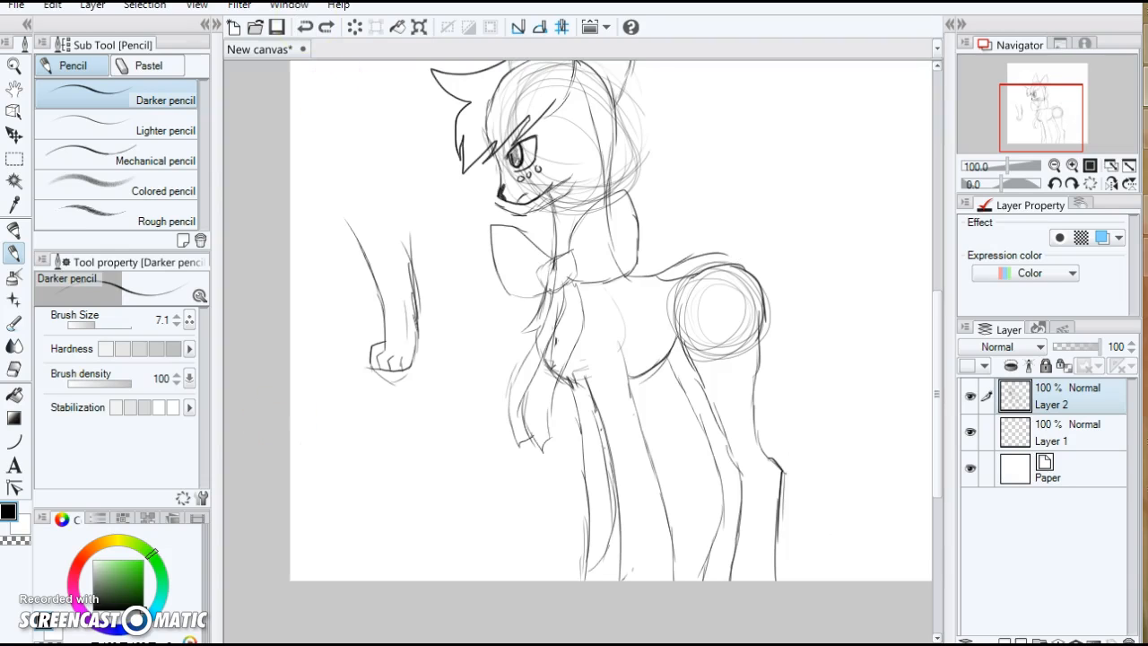
Step: Draw a short raised tail on the rump, ending in jagged pointed fur tips
{"action": "scroll", "coordinate": [666, 347], "scroll_direction": "up", "scroll_amount": 5}
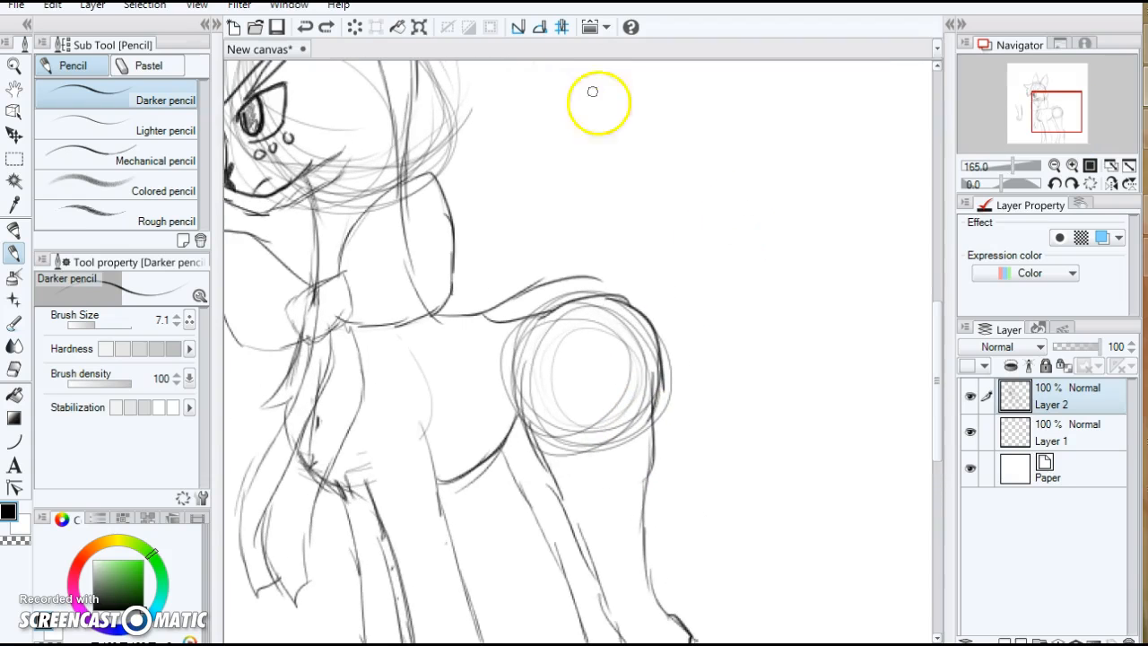
{"action": "mouse_move", "coordinate": [628, 301]}
{"action": "left_mouse_down"}
{"action": "mouse_move", "coordinate": [680, 204]}
{"action": "mouse_move", "coordinate": [694, 132]}
{"action": "mouse_move", "coordinate": [688, 233]}
{"action": "mouse_move", "coordinate": [716, 151]}
{"action": "mouse_move", "coordinate": [730, 231]}
{"action": "mouse_move", "coordinate": [704, 307]}
{"action": "mouse_move", "coordinate": [658, 355]}
{"action": "mouse_move", "coordinate": [691, 333]}
{"action": "mouse_move", "coordinate": [702, 305]}
{"action": "left_mouse_up"}
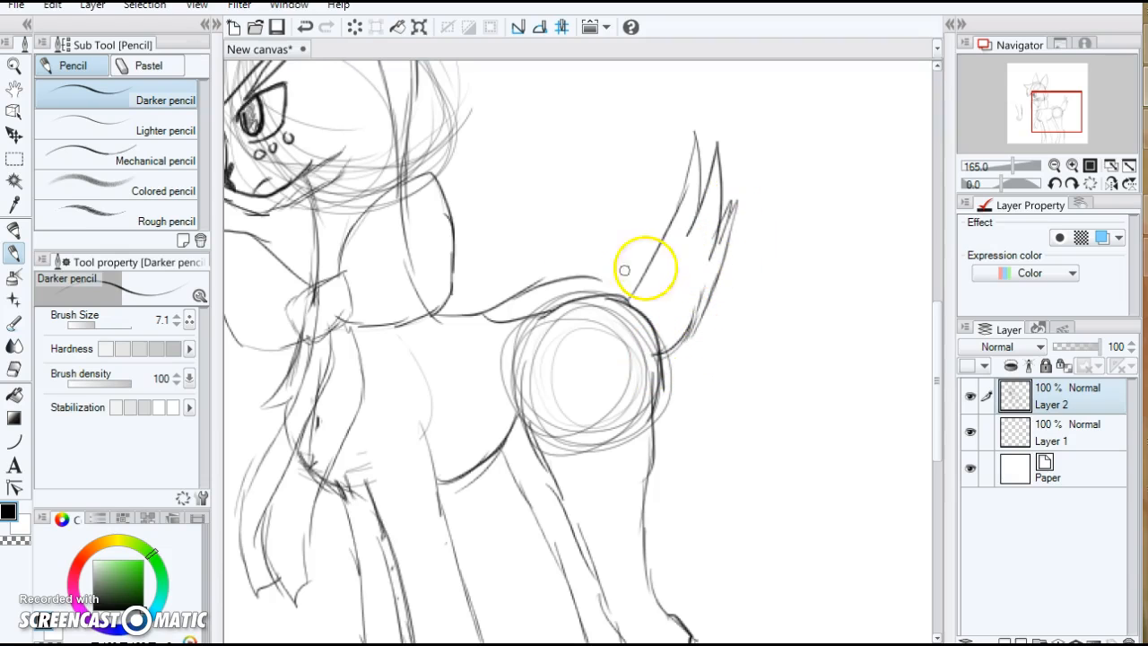
Step: Add jagged fur tufts on the cheek and along the lower back edge of the near ear
{"action": "mouse_move", "coordinate": [319, 116]}
{"action": "left_mouse_down"}
{"action": "mouse_move", "coordinate": [342, 89]}
{"action": "mouse_move", "coordinate": [336, 109]}
{"action": "mouse_move", "coordinate": [355, 69]}
{"action": "mouse_move", "coordinate": [346, 115]}
{"action": "mouse_move", "coordinate": [372, 74]}
{"action": "mouse_move", "coordinate": [360, 124]}
{"action": "mouse_move", "coordinate": [384, 97]}
{"action": "mouse_move", "coordinate": [356, 158]}
{"action": "mouse_move", "coordinate": [329, 177]}
{"action": "mouse_move", "coordinate": [375, 84]}
{"action": "left_mouse_up"}
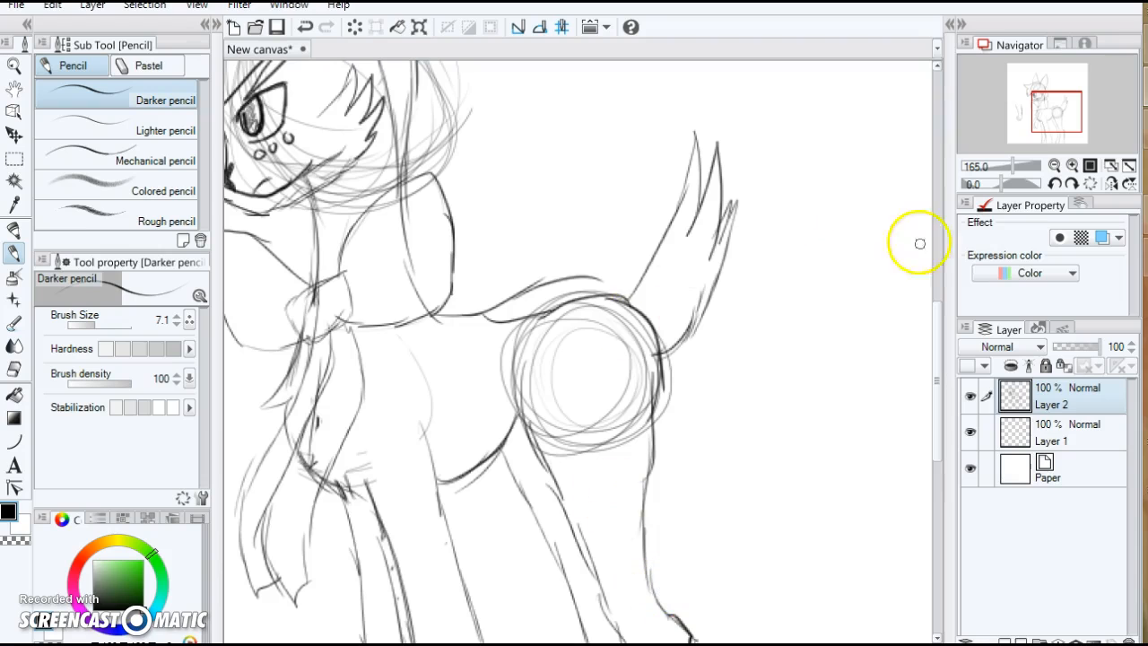
{"action": "left_click_drag", "start_coordinate": [936, 325], "coordinate": [939, 276]}
{"action": "mouse_move", "coordinate": [411, 158]}
{"action": "left_mouse_down"}
{"action": "mouse_move", "coordinate": [442, 112]}
{"action": "mouse_move", "coordinate": [441, 157]}
{"action": "mouse_move", "coordinate": [453, 133]}
{"action": "mouse_move", "coordinate": [443, 181]}
{"action": "mouse_move", "coordinate": [411, 265]}
{"action": "left_mouse_up"}
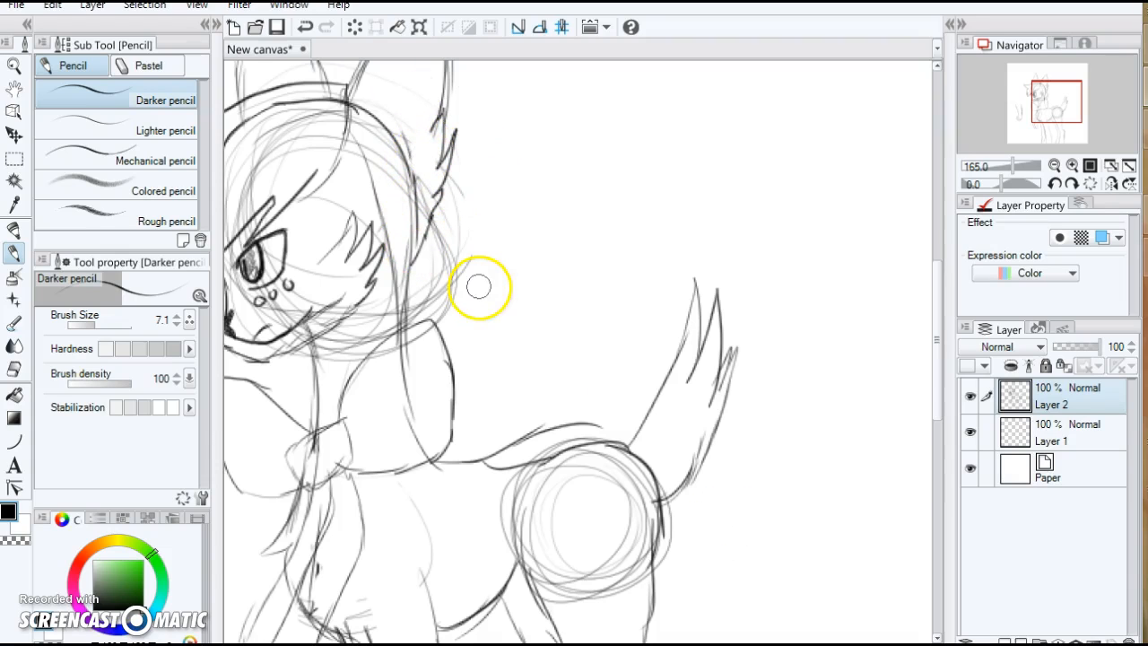
Step: Draw narrow inner-ear shapes with jagged fur edges inside both ears
{"action": "scroll", "coordinate": [630, 541], "scroll_direction": "down", "scroll_amount": 5}
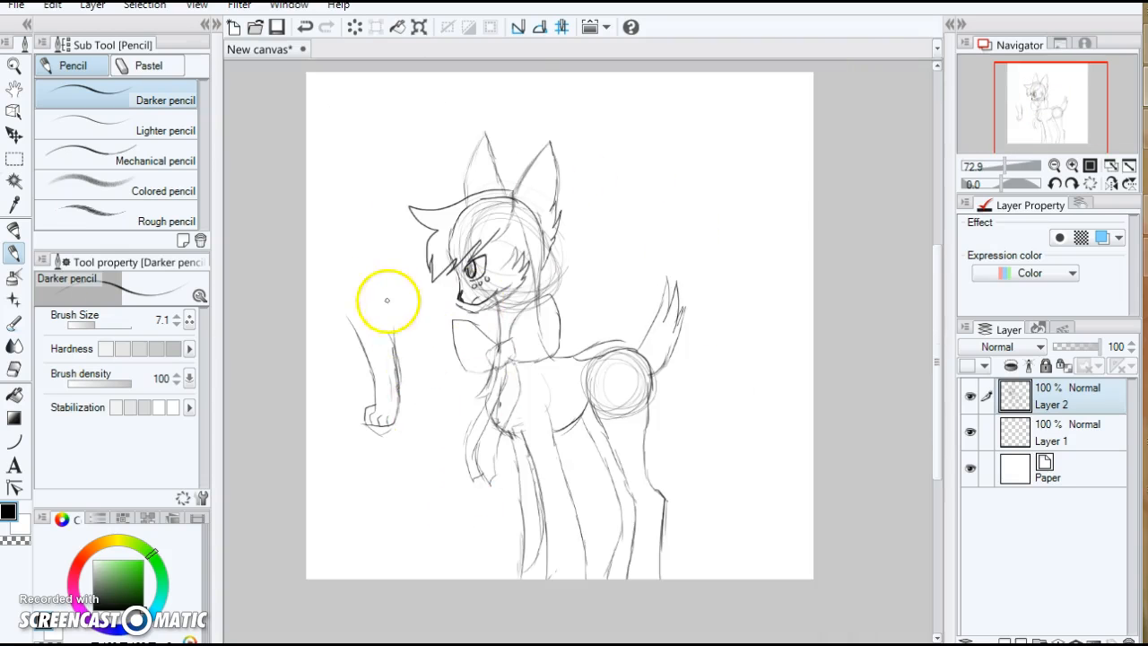
{"action": "scroll", "coordinate": [564, 238], "scroll_direction": "up", "scroll_amount": 3}
{"action": "scroll", "coordinate": [595, 525], "scroll_direction": "up", "scroll_amount": 1}
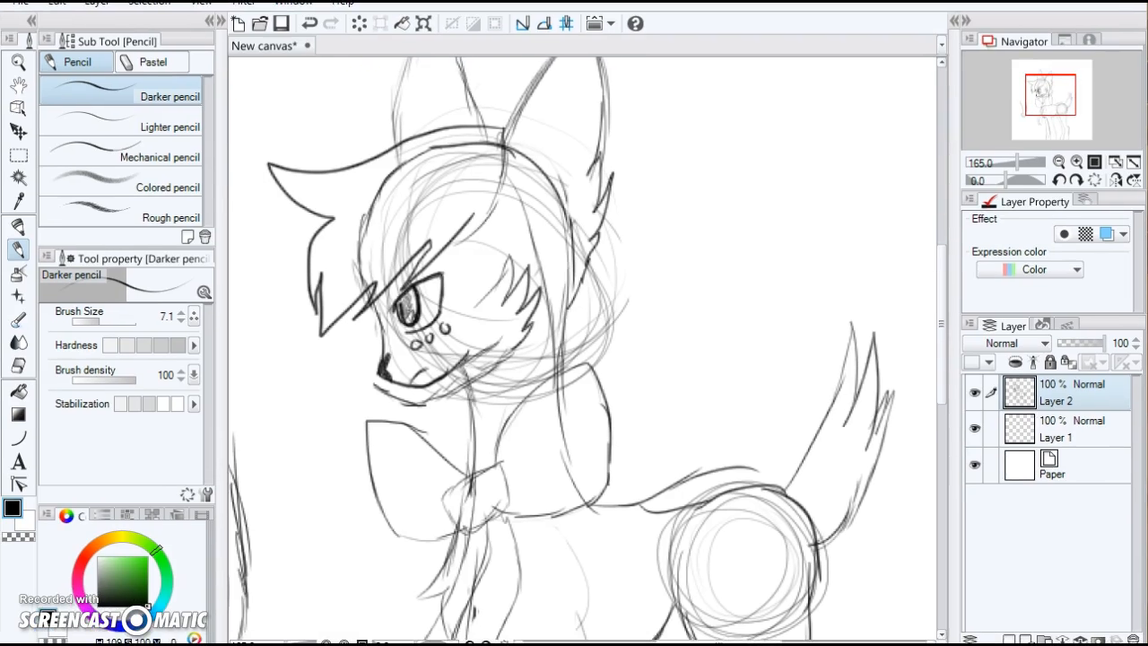
{"action": "left_click_drag", "start_coordinate": [680, 638], "coordinate": [671, 632]}
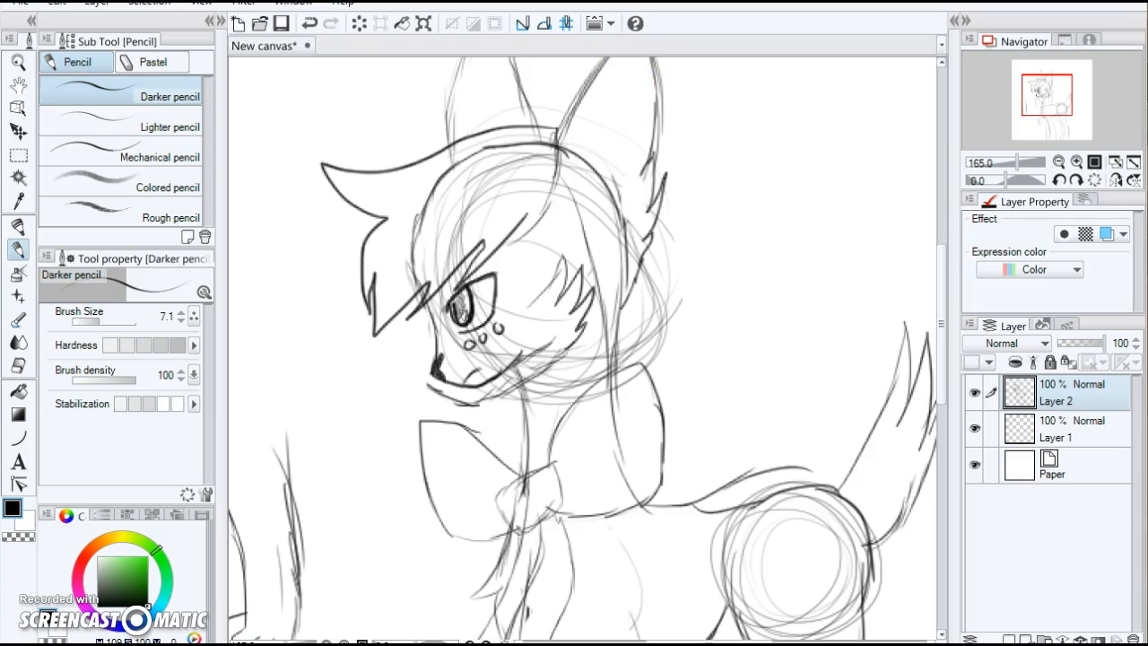
{"action": "left_click_drag", "start_coordinate": [617, 74], "coordinate": [636, 174]}
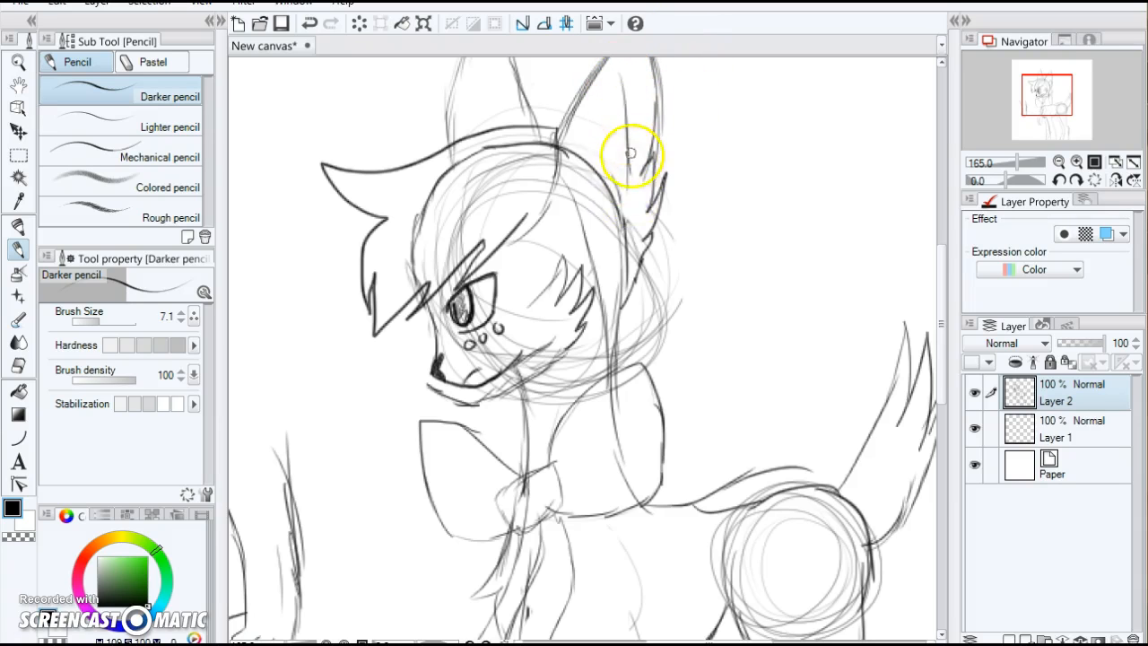
{"action": "mouse_move", "coordinate": [608, 64]}
{"action": "left_mouse_down"}
{"action": "mouse_move", "coordinate": [593, 143]}
{"action": "mouse_move", "coordinate": [560, 155]}
{"action": "left_mouse_up"}
{"action": "mouse_move", "coordinate": [597, 115]}
{"action": "left_mouse_down"}
{"action": "mouse_move", "coordinate": [621, 75]}
{"action": "mouse_move", "coordinate": [630, 172]}
{"action": "left_mouse_up"}
{"action": "left_click_drag", "start_coordinate": [609, 109], "coordinate": [604, 145]}
{"action": "left_click_drag", "start_coordinate": [512, 120], "coordinate": [483, 69]}
{"action": "left_click_drag", "start_coordinate": [470, 112], "coordinate": [467, 125]}
{"action": "left_click_drag", "start_coordinate": [485, 74], "coordinate": [489, 133]}
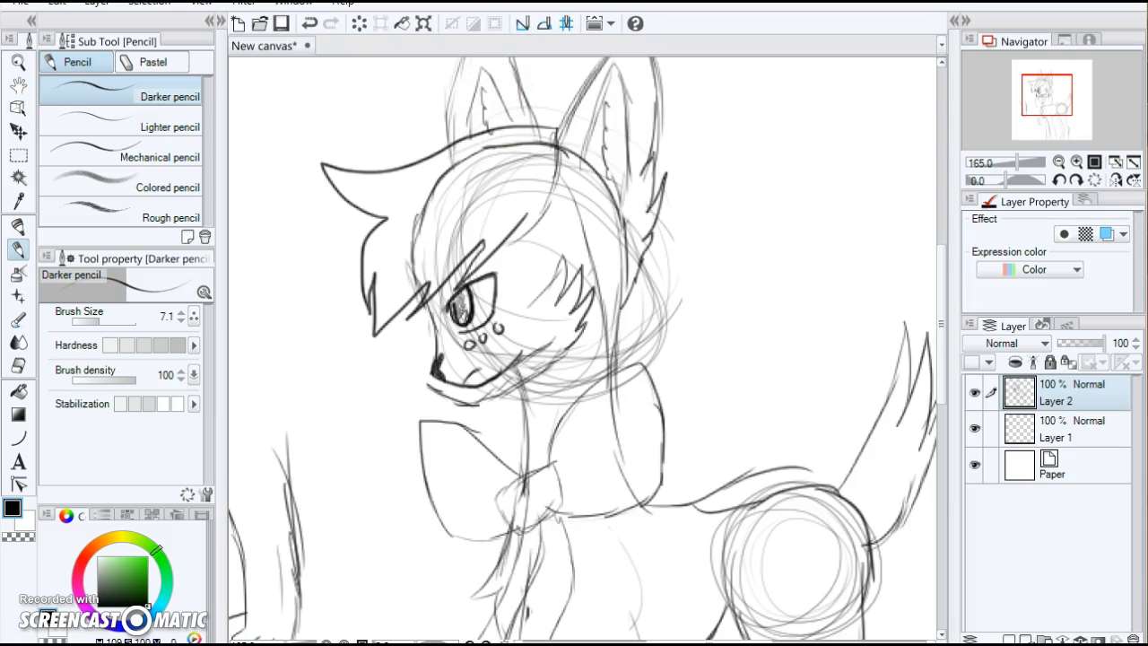
{"action": "scroll", "coordinate": [654, 290], "scroll_direction": "down", "scroll_amount": 5}
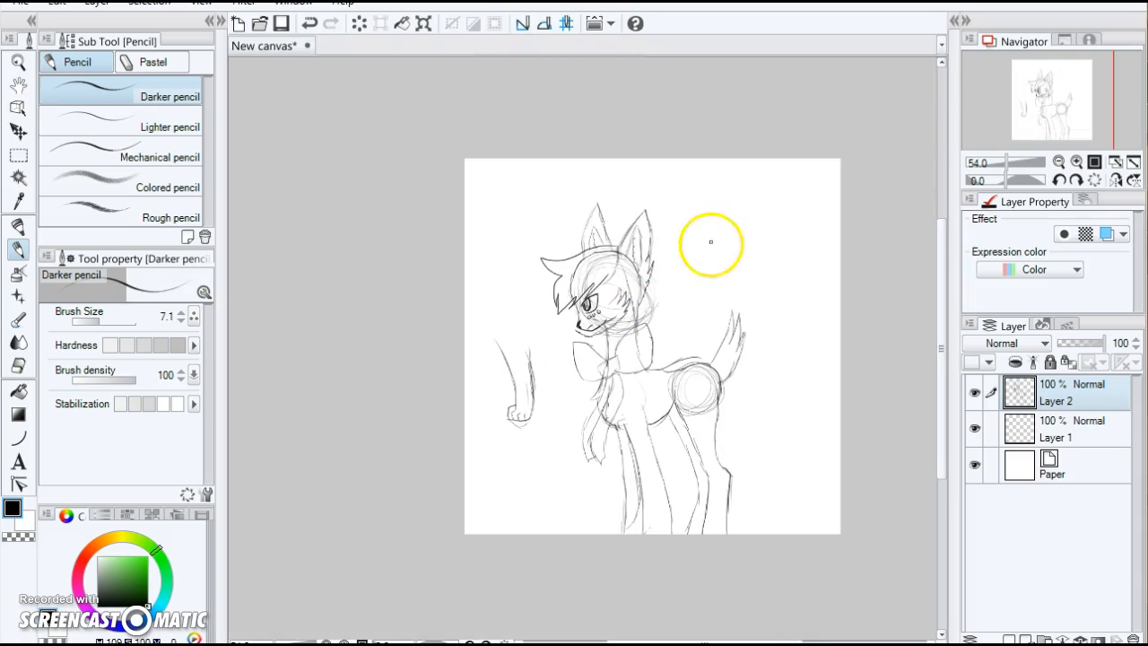